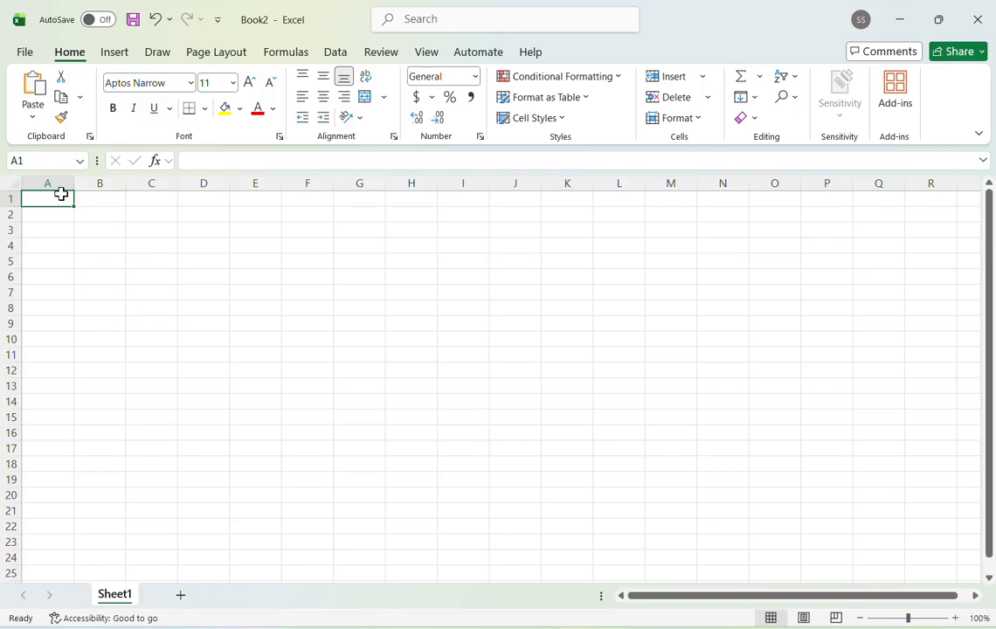
key("shift+Right")
key("shift+Right")
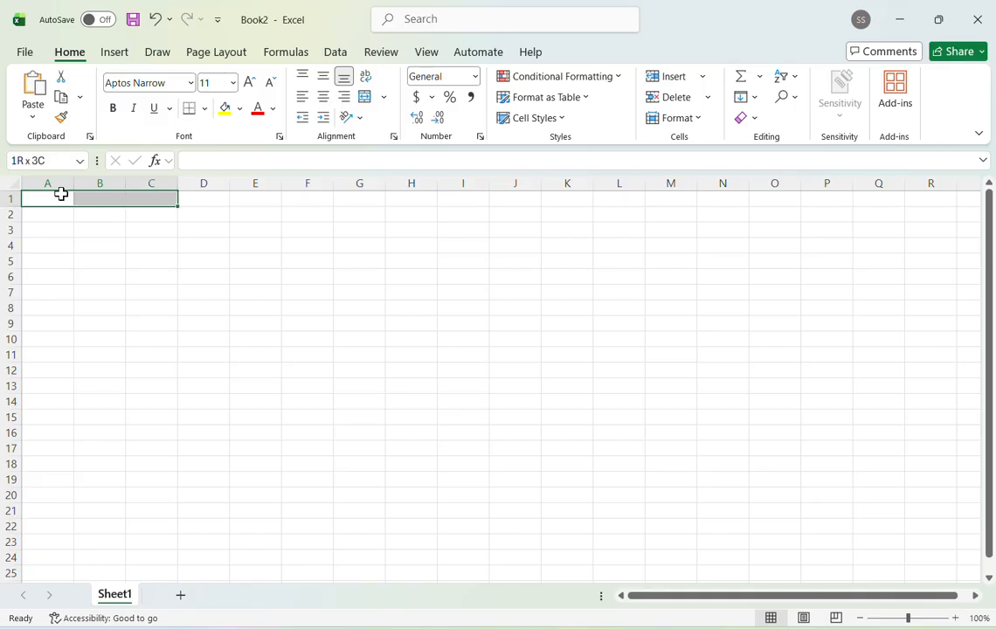
key("ctrl+Down")
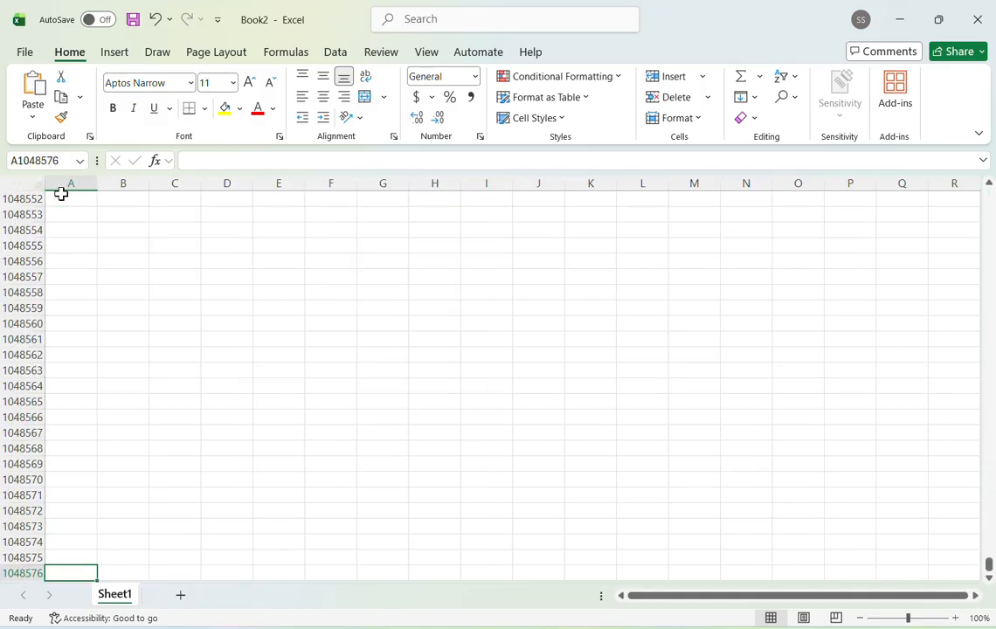
key("ctrl+Up")
- Highlight the block A1:C10, ten rows by three columns, to show the label sheet layout, and clear the selection
key("shift+Right")
key("shift+Right")
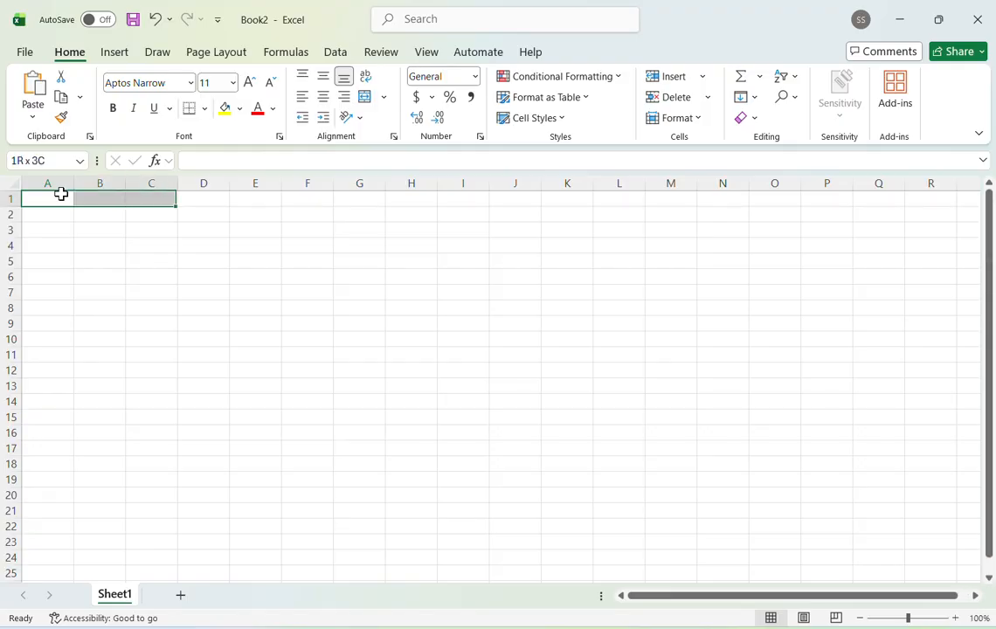
key("shift+Down")
key("shift+Down")
key("shift+Down")
key("shift+Down")
key("shift+Down")
key("shift+Down")
key("shift+Down")
key("shift+Down")
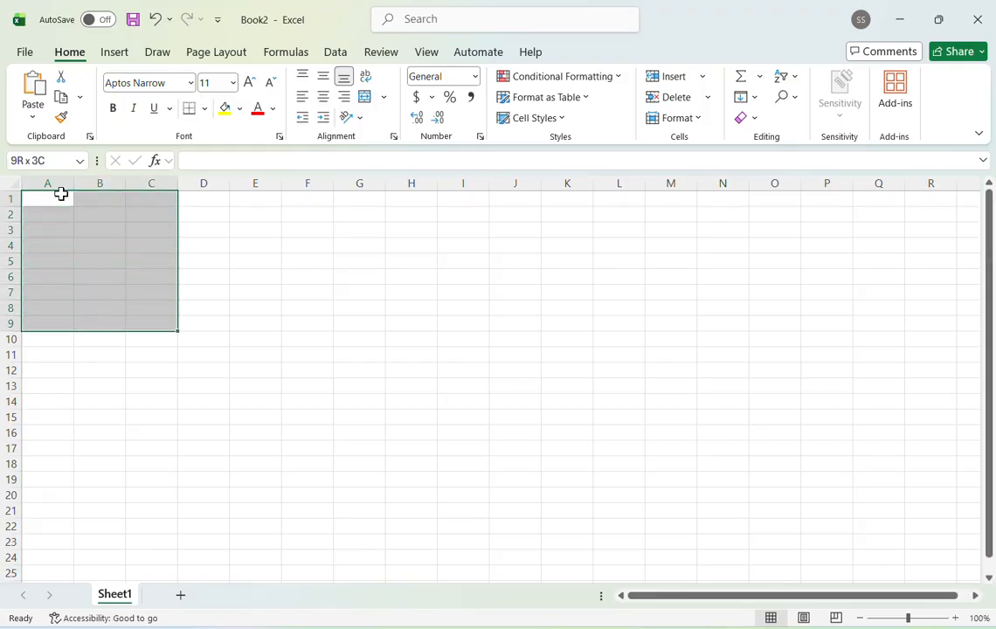
key("shift+Down")
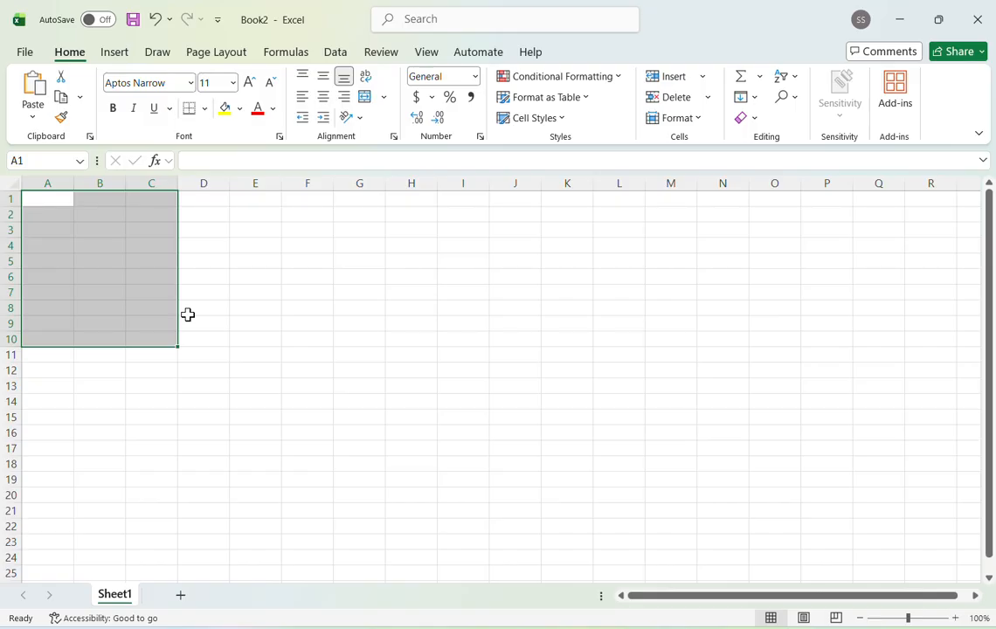
left_click(236, 417)
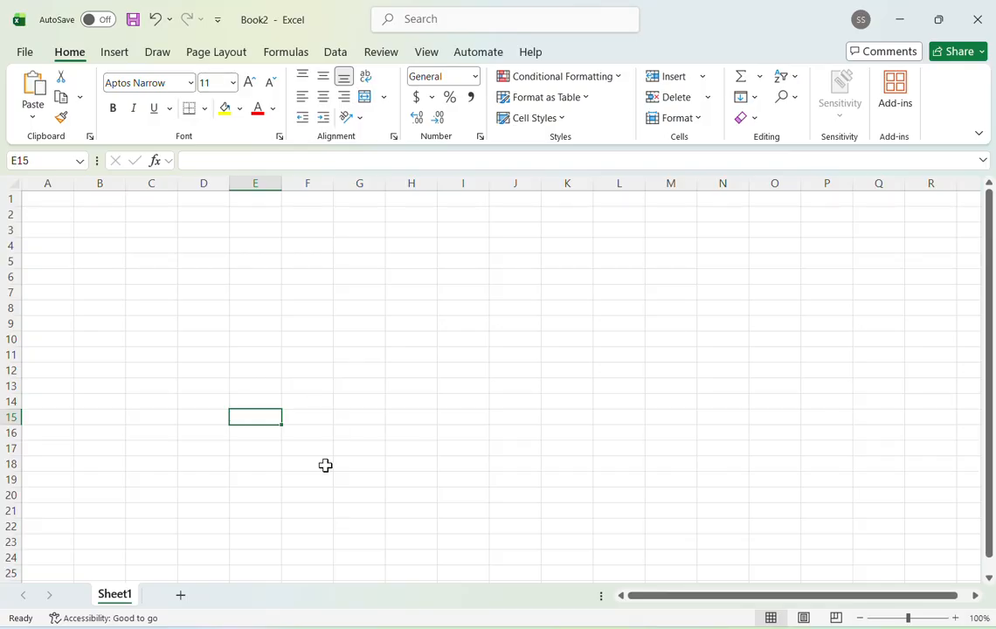
- Enter the label product code Avery L7159 in cell F2
left_click(104, 218)
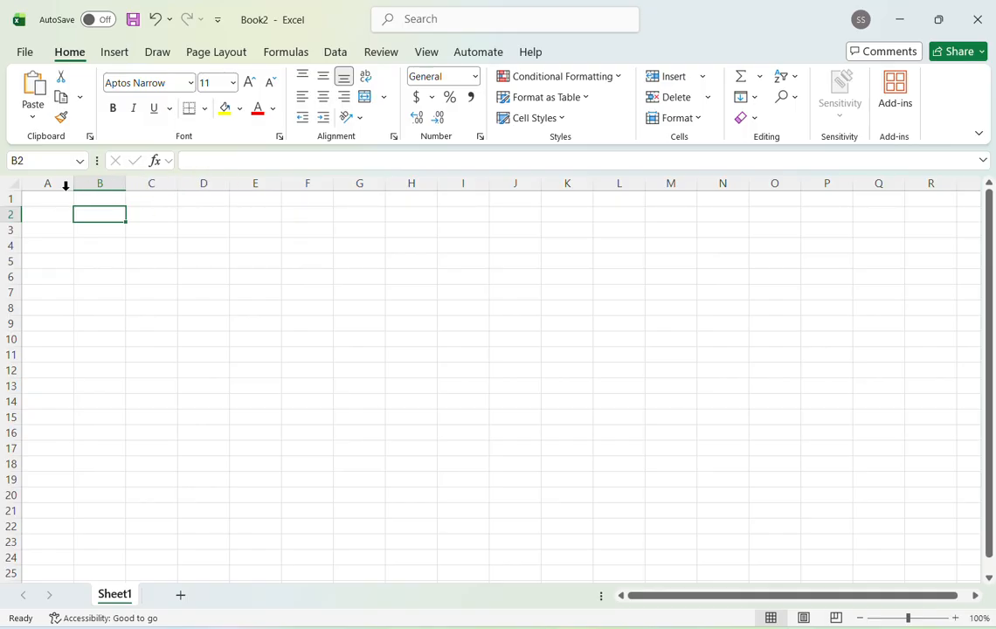
left_click(313, 220)
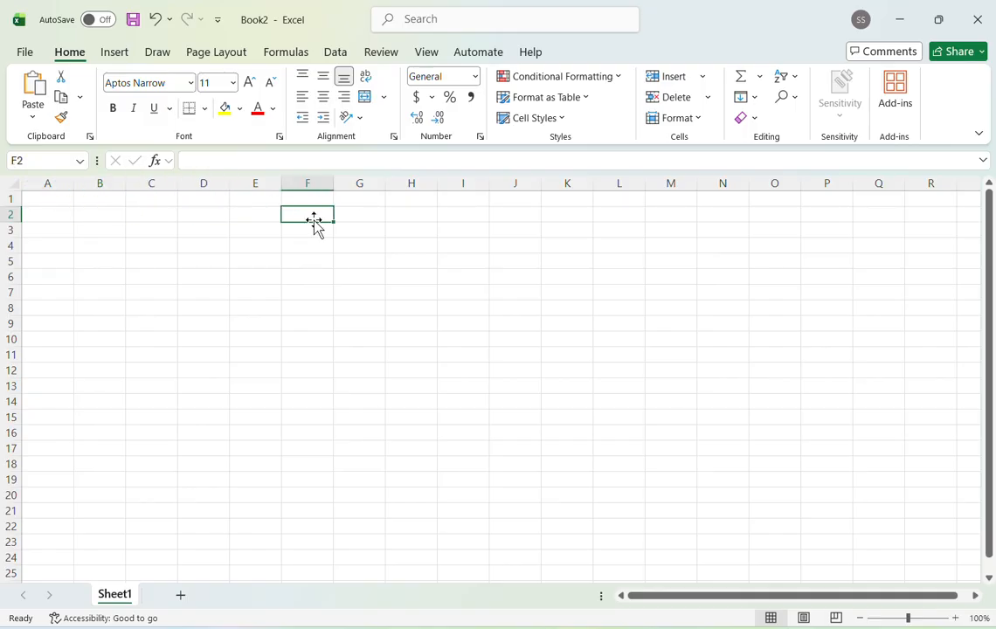
type("Avbery")
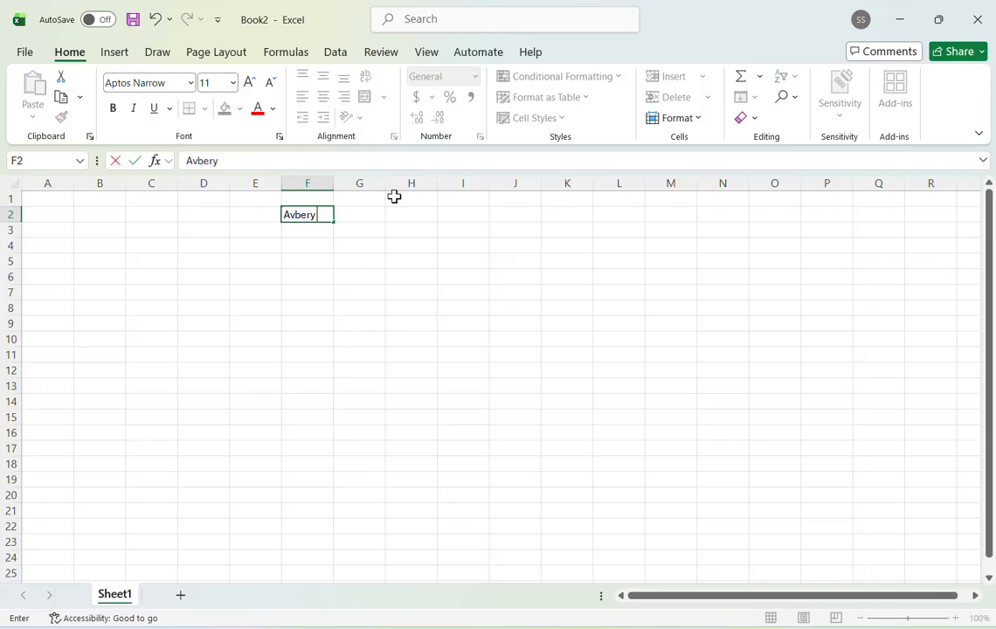
key("BackSpace")
key("BackSpace")
key("BackSpace")
key("BackSpace")
type("v")
key("BackSpace")
type("ery L71")
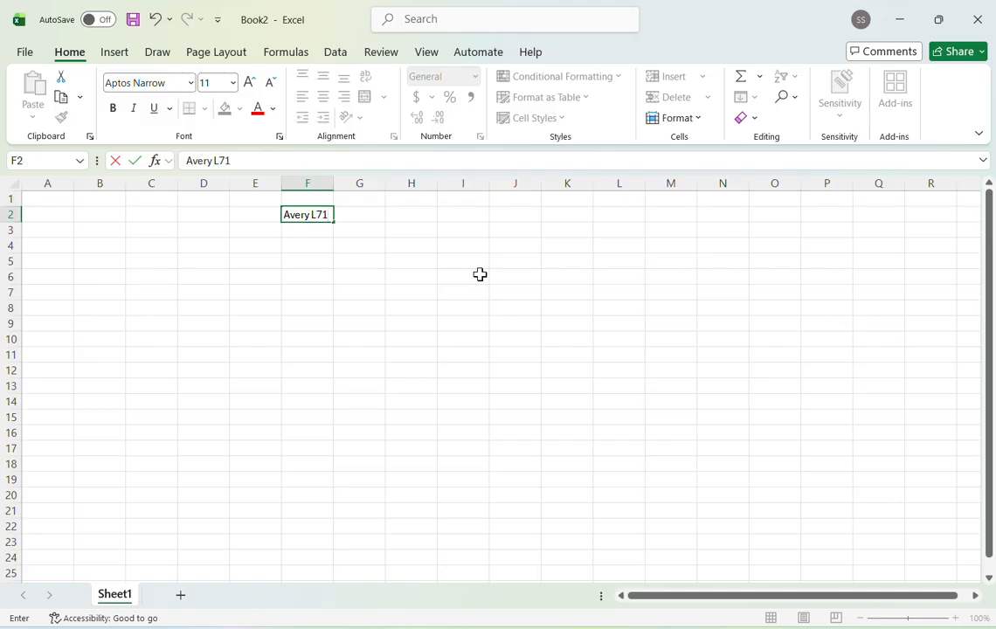
type("59")
- Widen column F so the Avery L7159 entry fits inside it
left_click(333, 182)
left_click_drag(333, 184, 375, 186)
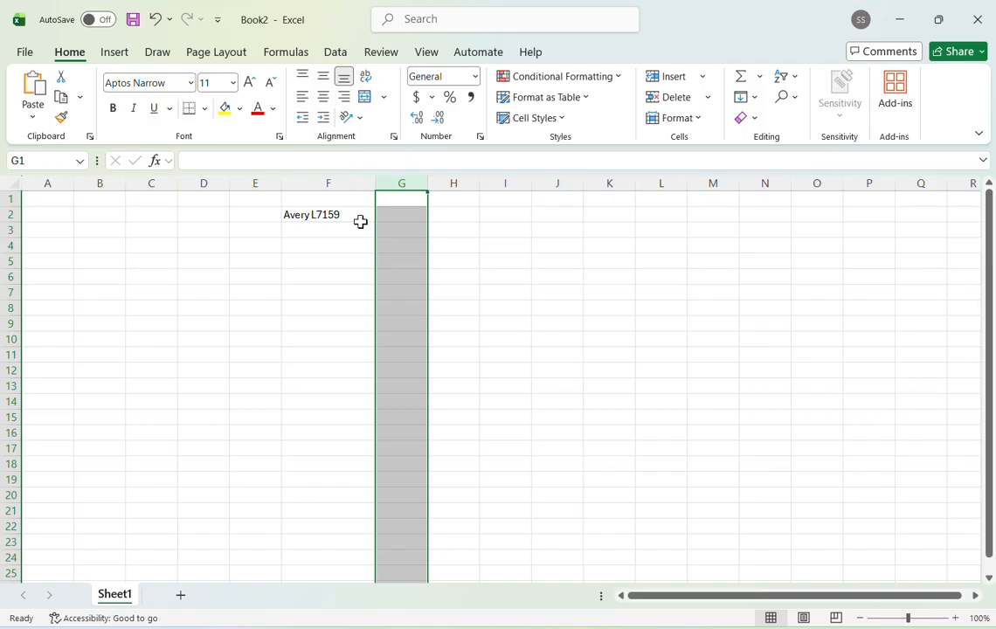
left_click(360, 220)
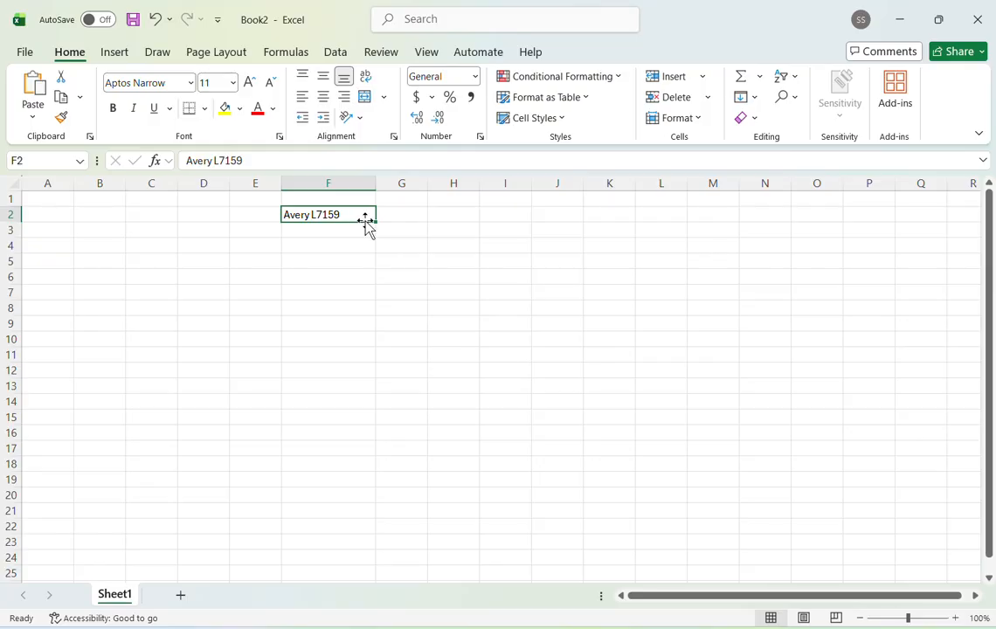
- Enter the label grid layout 10x3 in cell G2
left_click(390, 214)
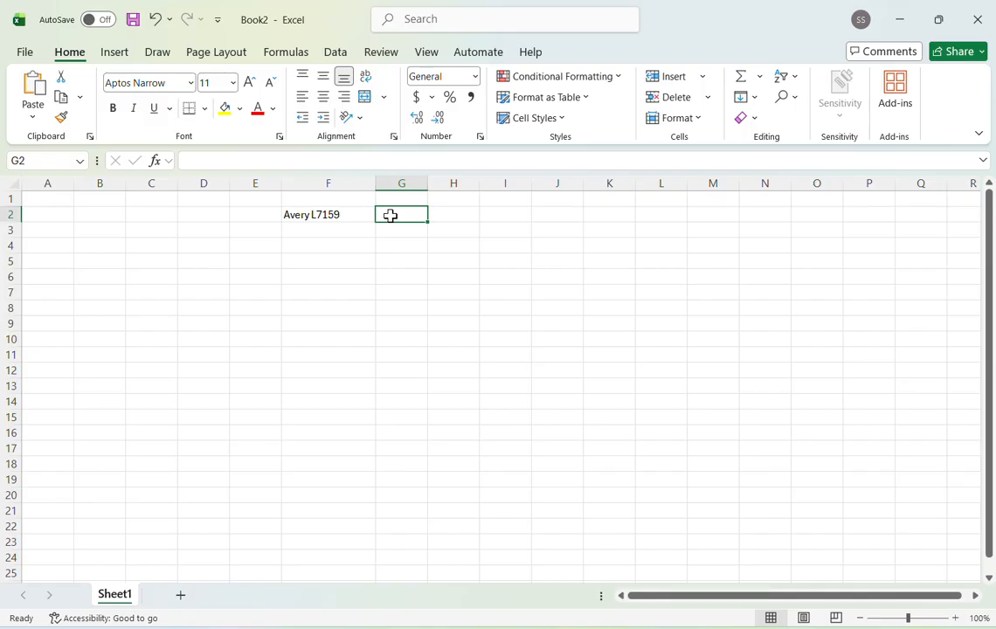
double_click(390, 215)
type("1")
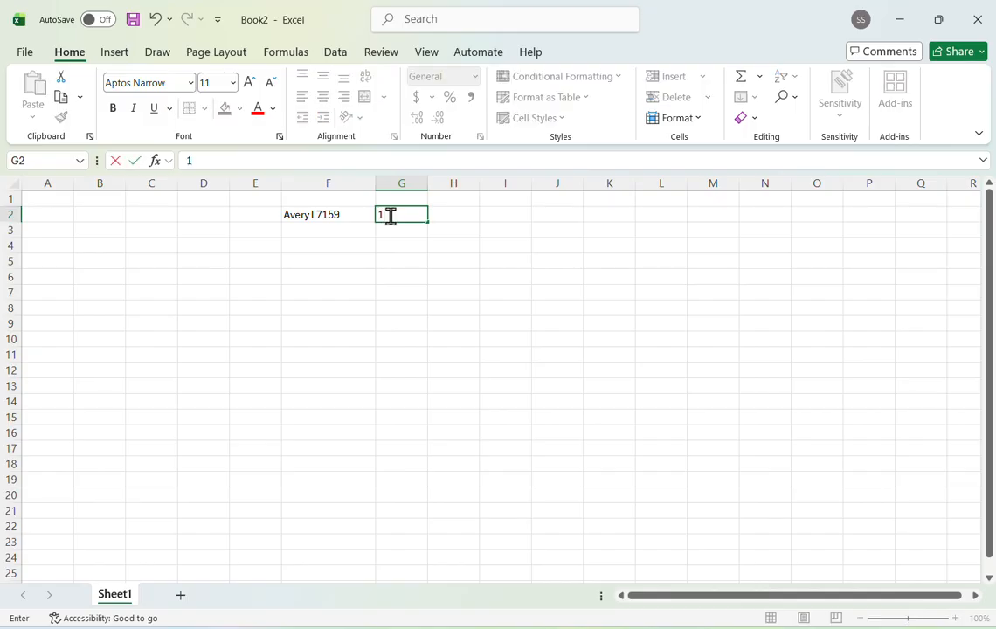
type("0x3")
- Enter the label size text each label 3"X1" high in cell H2
left_click(450, 215)
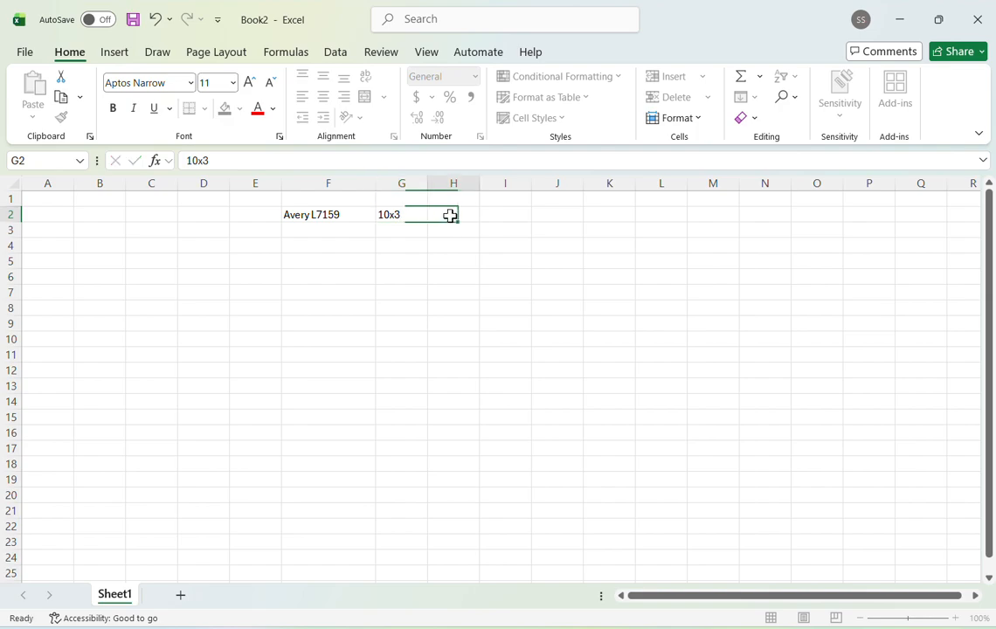
type("each")
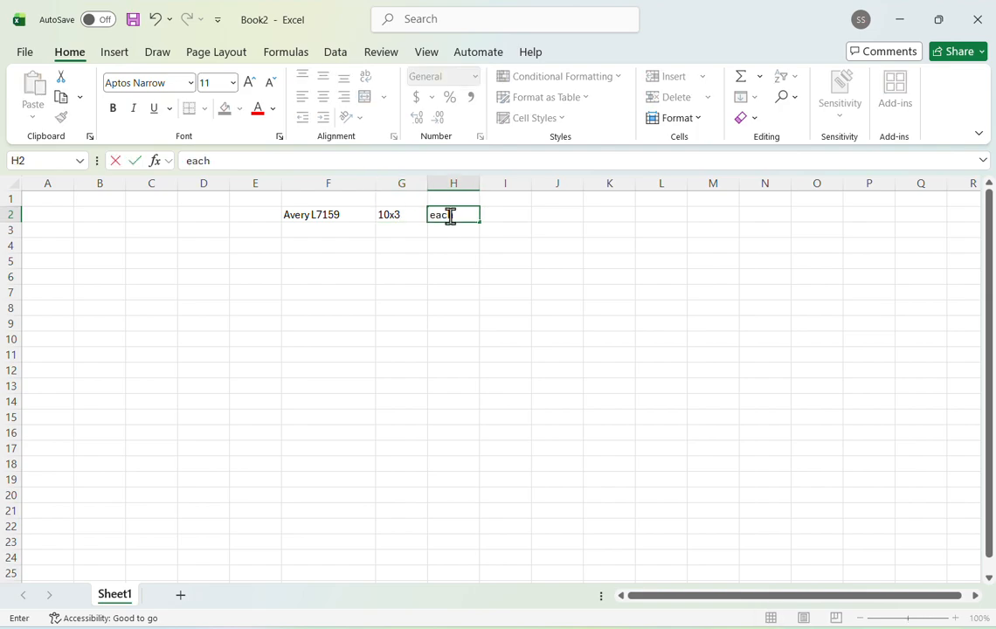
type(" label")
type("3\"X")
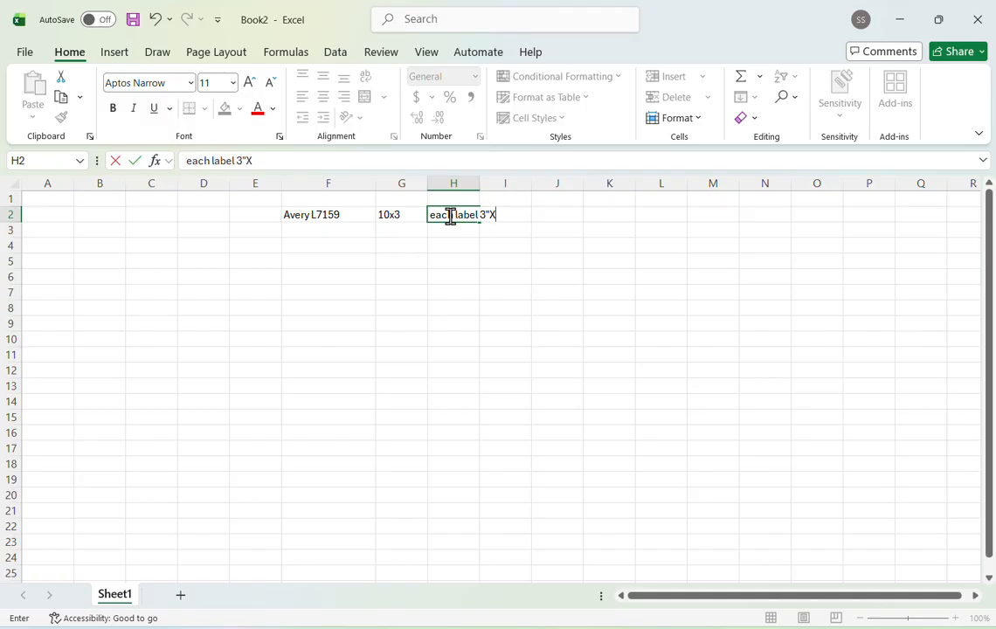
type("1\" high")
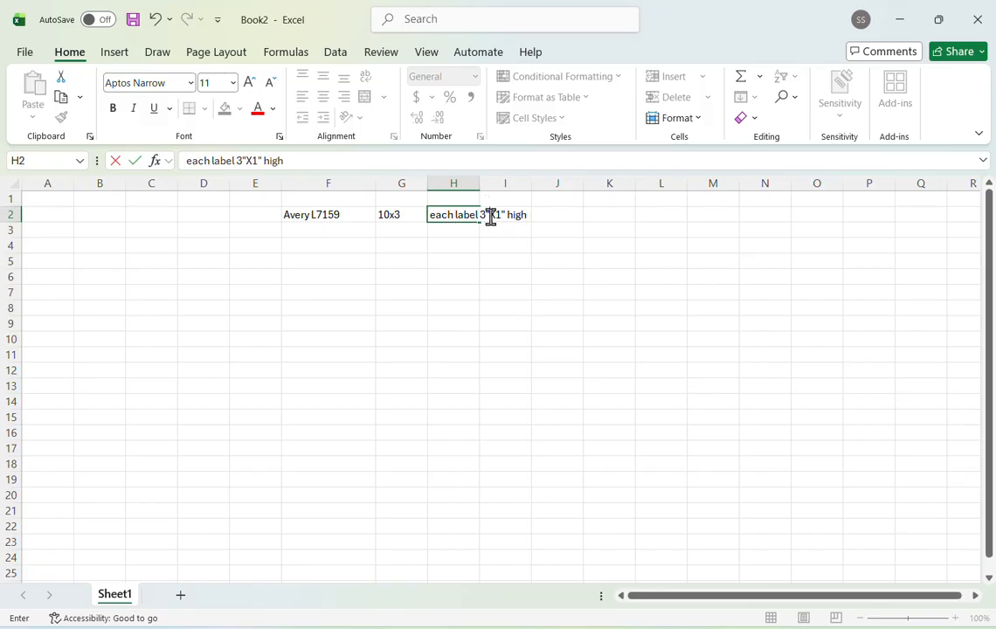
- Revise the text in H2 to read each label 3" wide,1" high, replacing the X with wide and a comma
left_click(491, 217)
type("wide,")
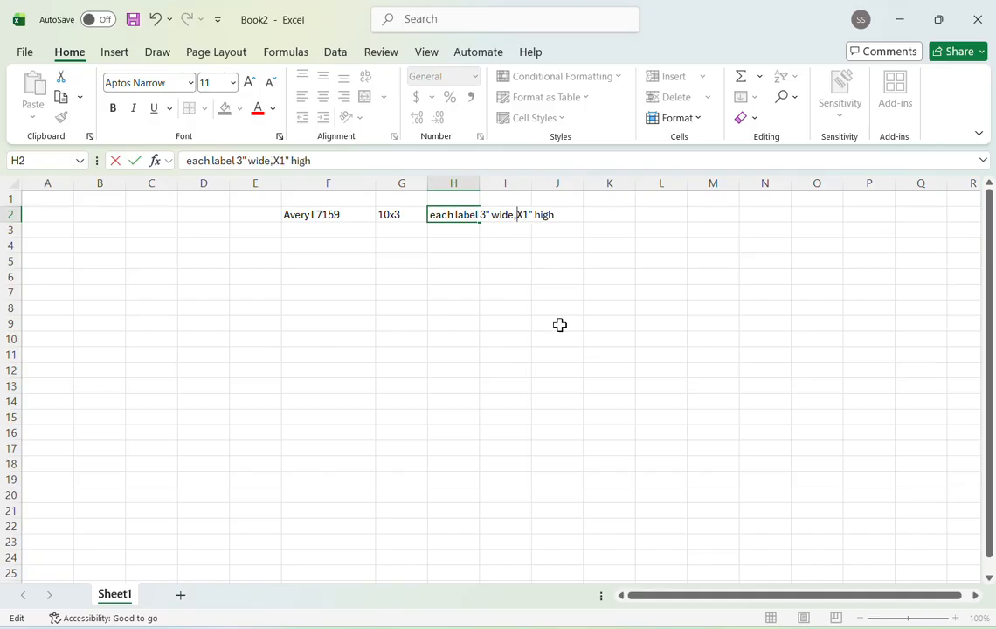
key("Delete")
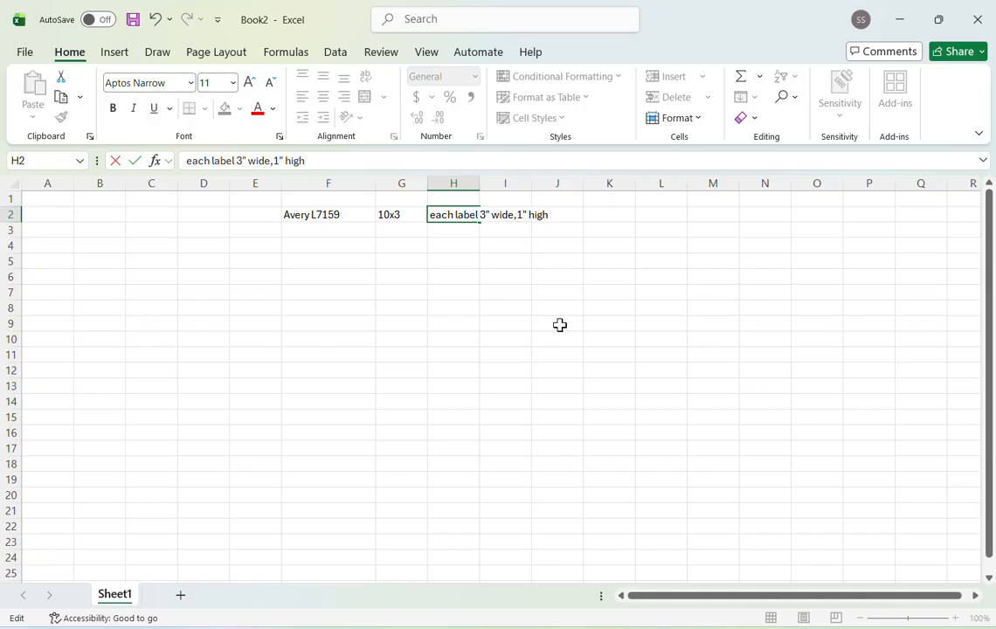
left_click(507, 310)
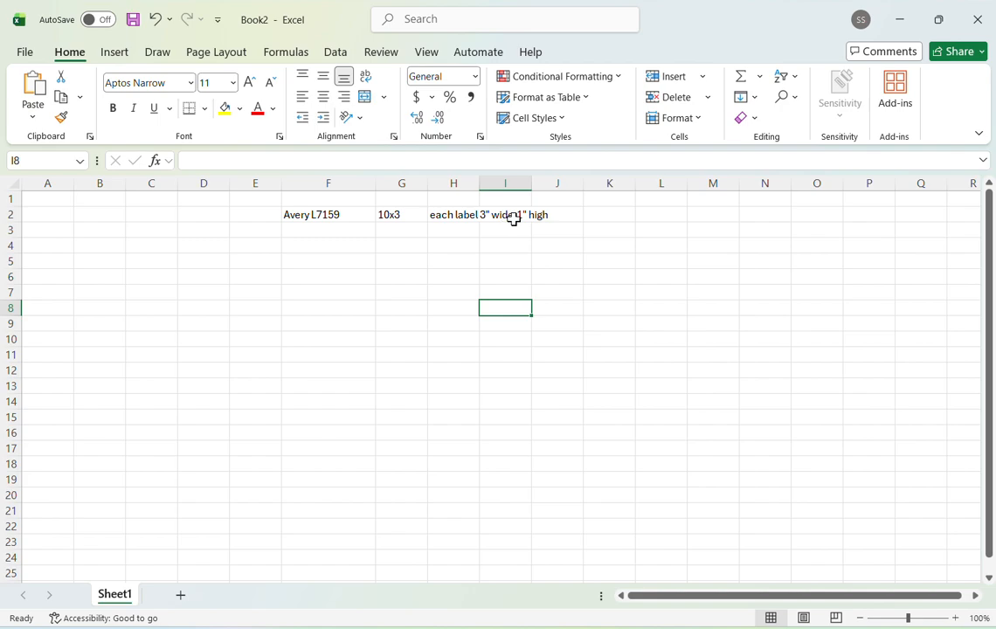
- Enter the combined label width as 9", in cell H3
left_click(453, 232)
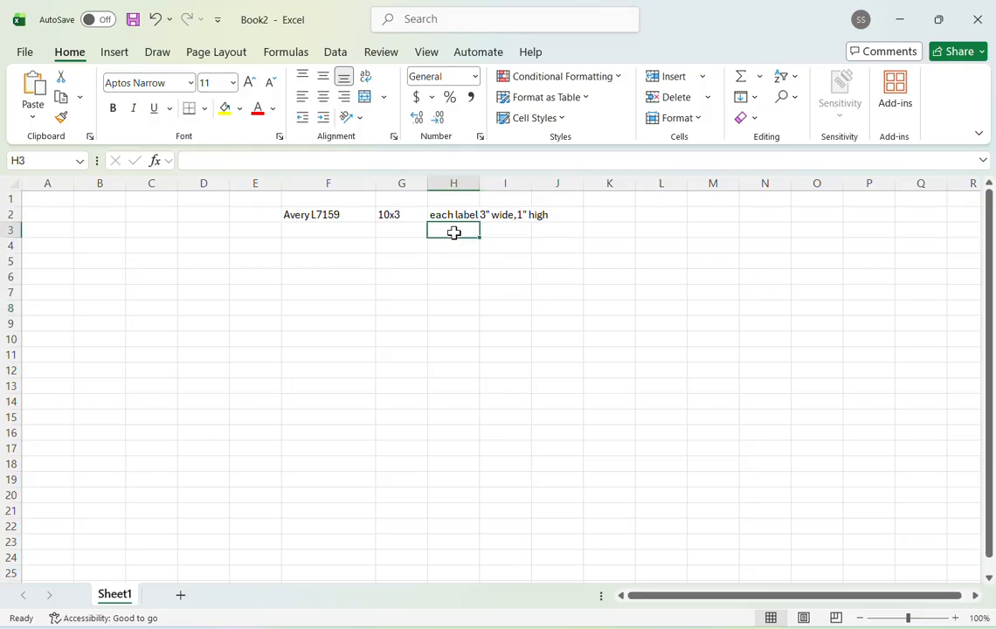
double_click(453, 233)
type("9\"")
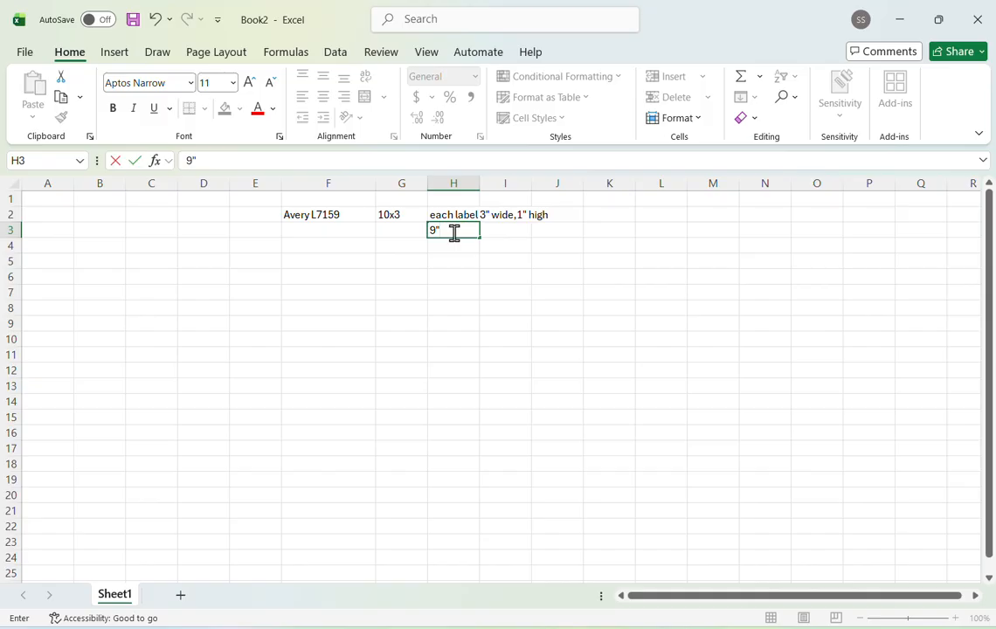
type(",")
key("Tab")
- Enter the paper note A-4 paper , 8.5" wide, in cell I3
type("A")
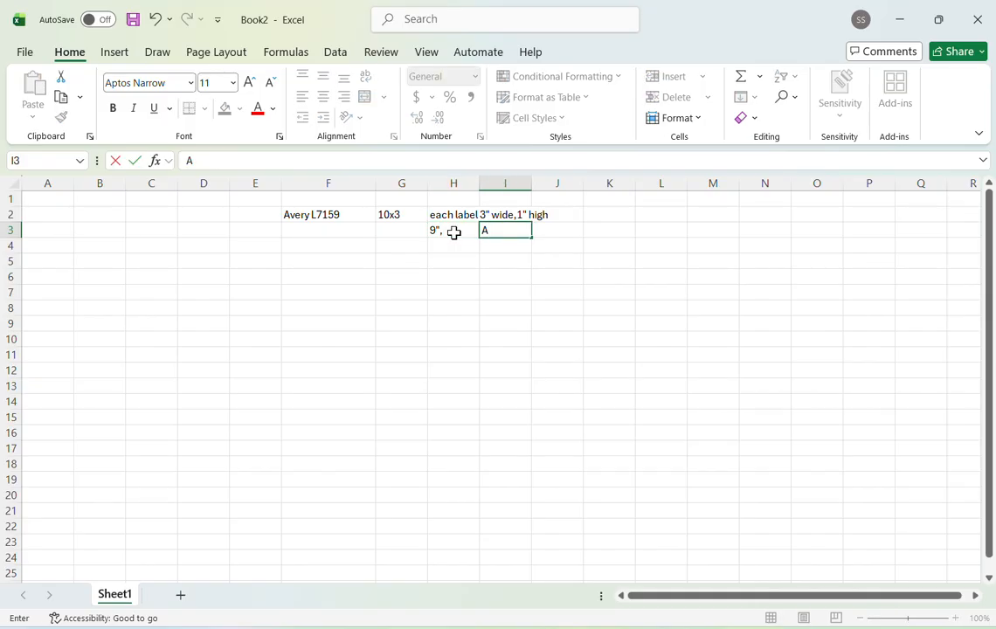
type("l")
key("BackSpace")
type("-4 paper ,")
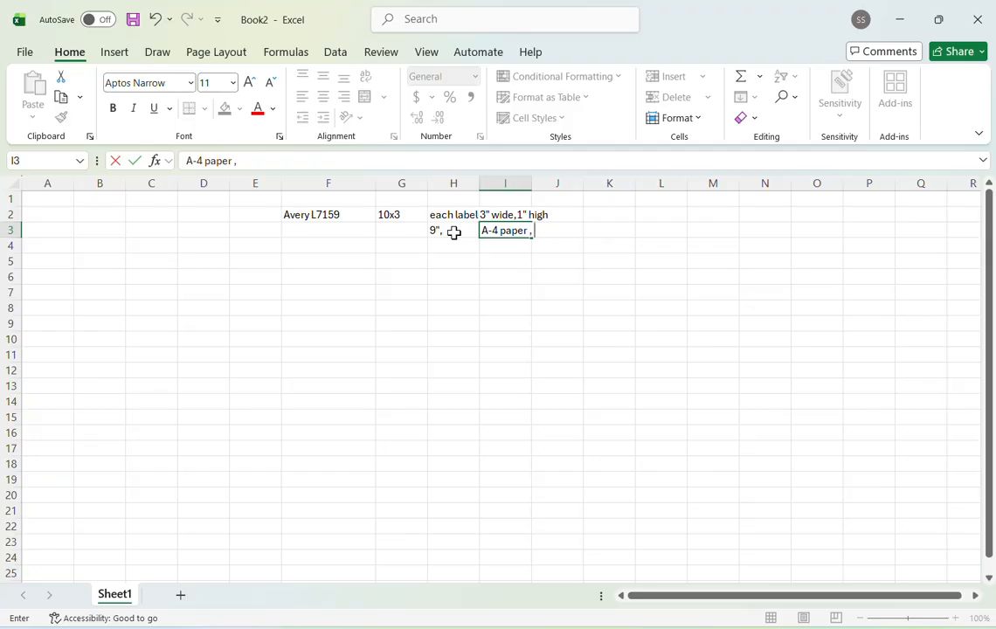
type(" 8.5\" wide,")
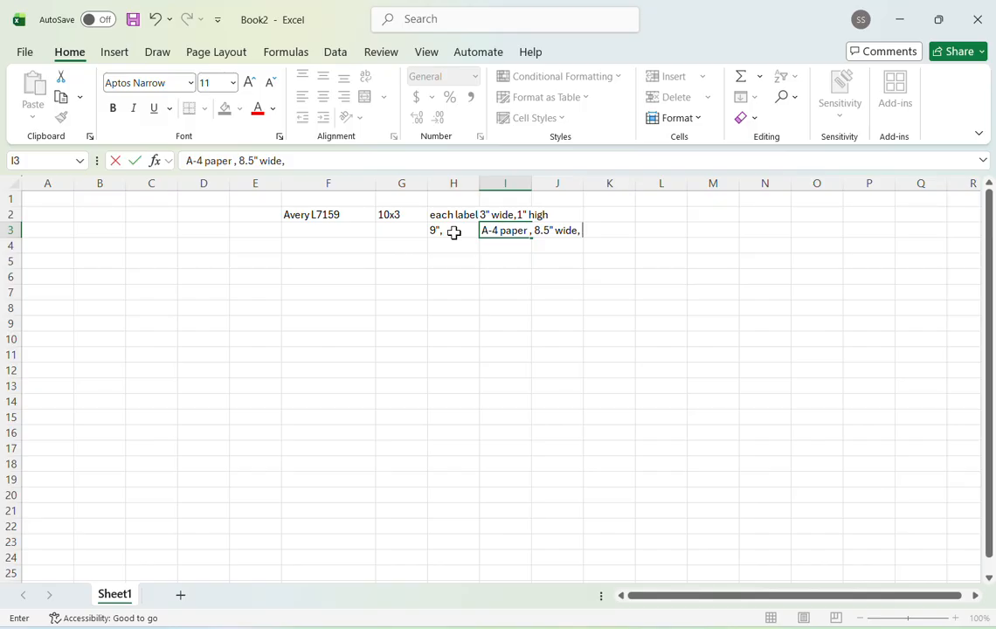
left_click(519, 276)
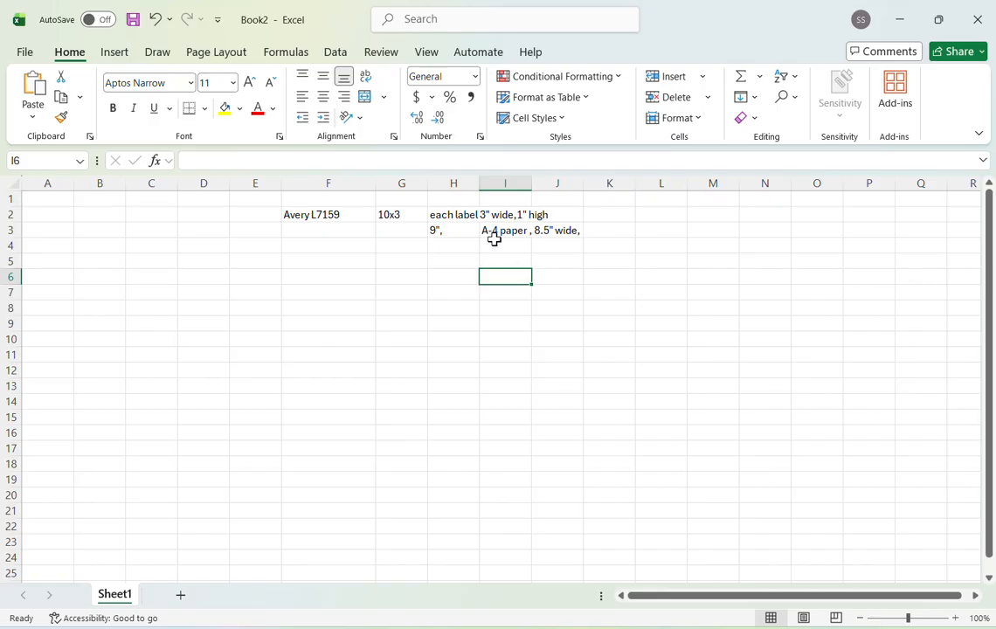
- Write the corrected label width note each label 3" wide= 2 5/8 " wide, in cell H5
left_click(447, 264)
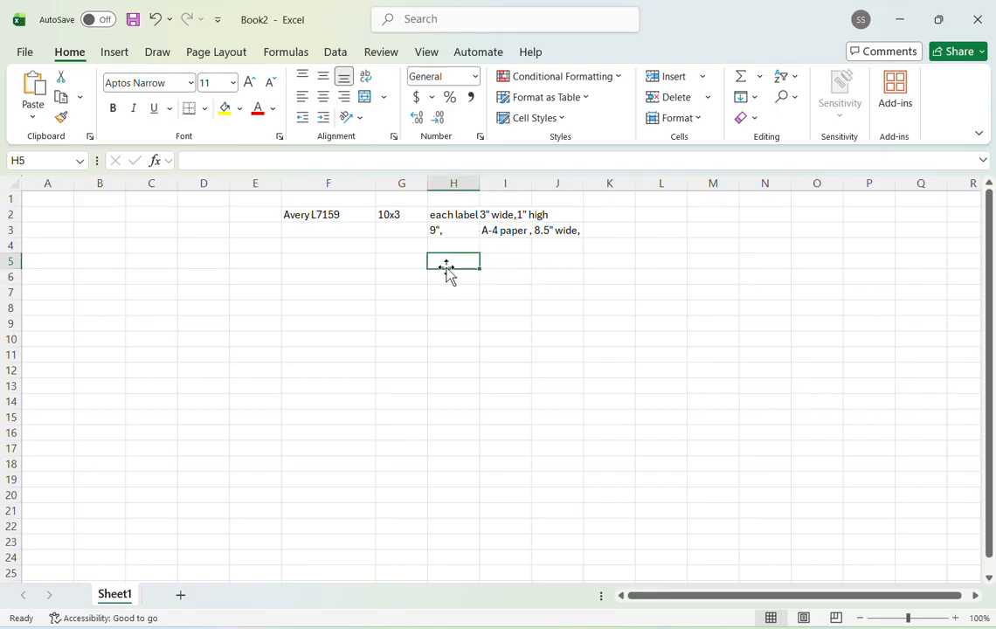
type("each label")
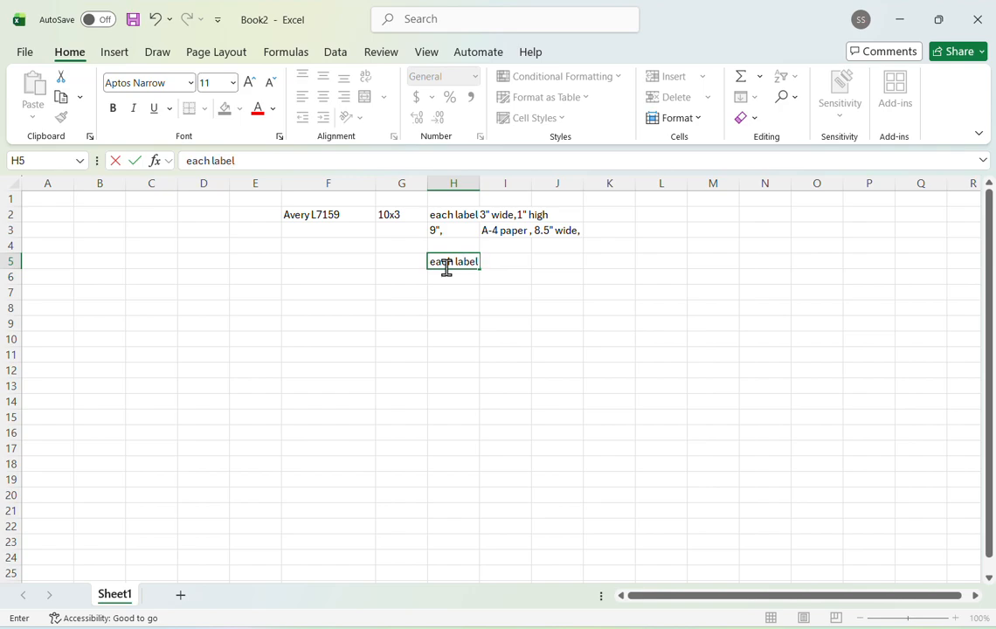
type(" 3\" wide=")
type("2")
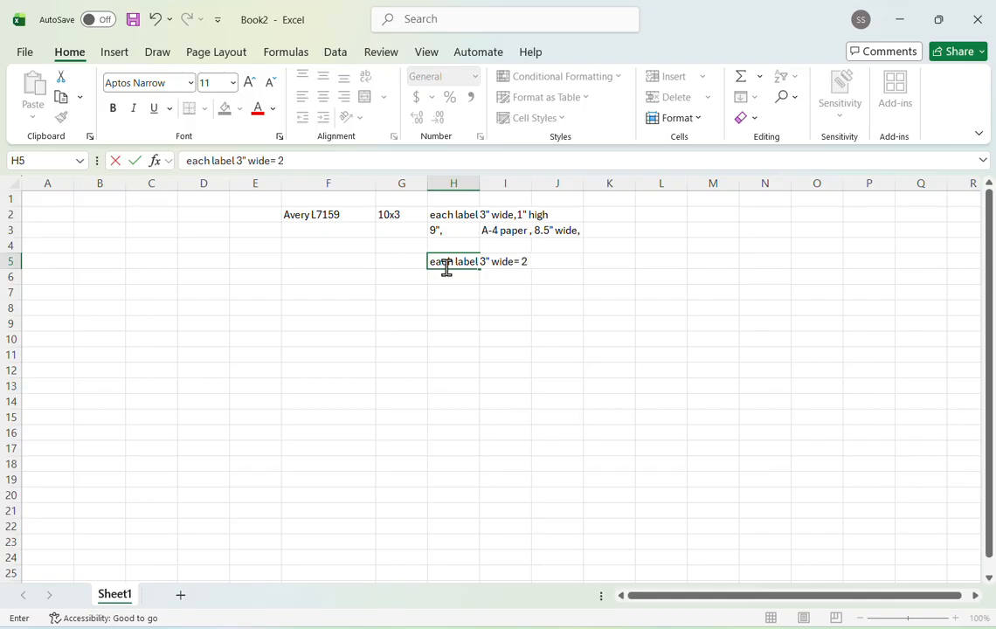
type(".")
key("BackSpace")
type("5/8 \" wide, ")
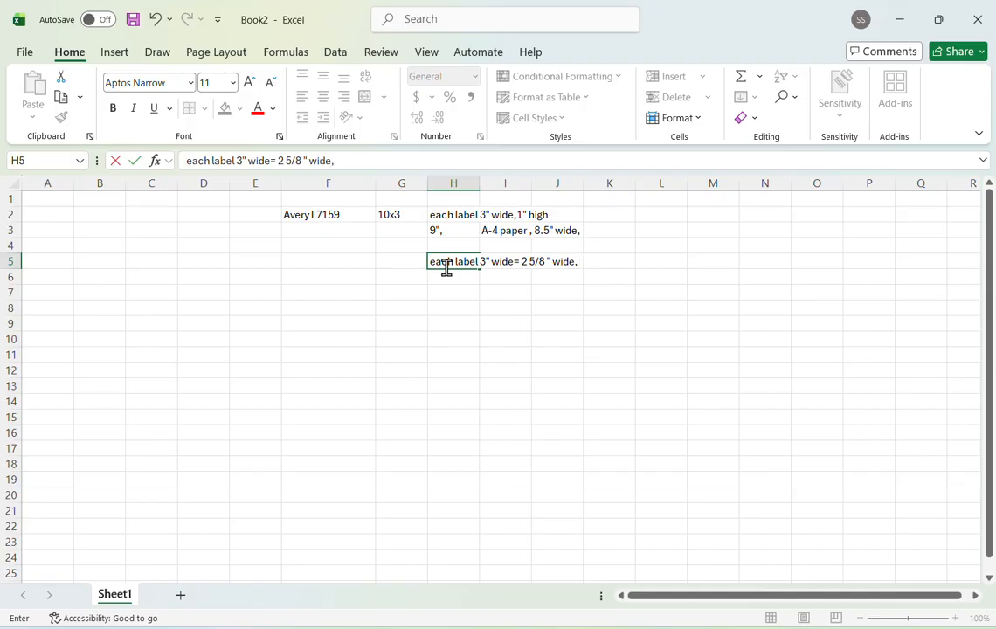
type("= '")
type("~")
type(" 2.")
type("6")
type("25")
type("\",")
- Extend the note in H5 with the decimal width and height, =~ 2.625", 1"heigh, and commit the entry
type("1\"hei")
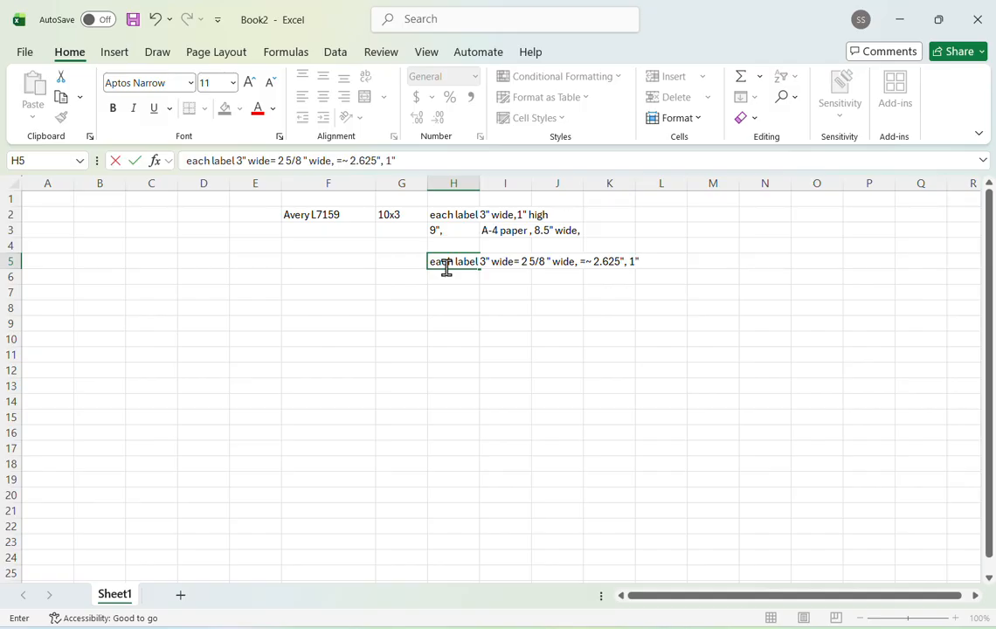
type("gh")
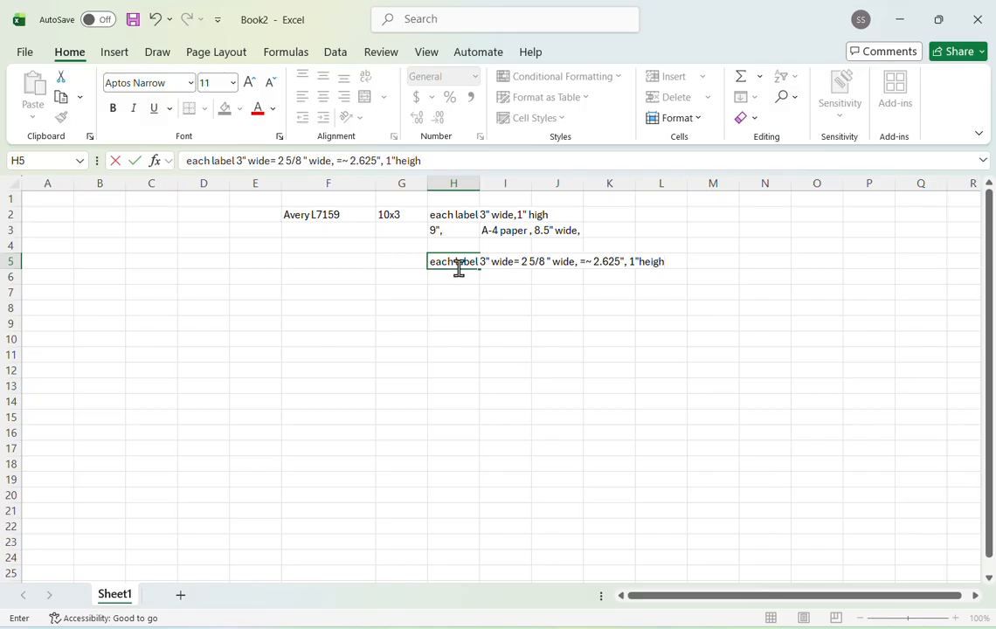
left_click(318, 340)
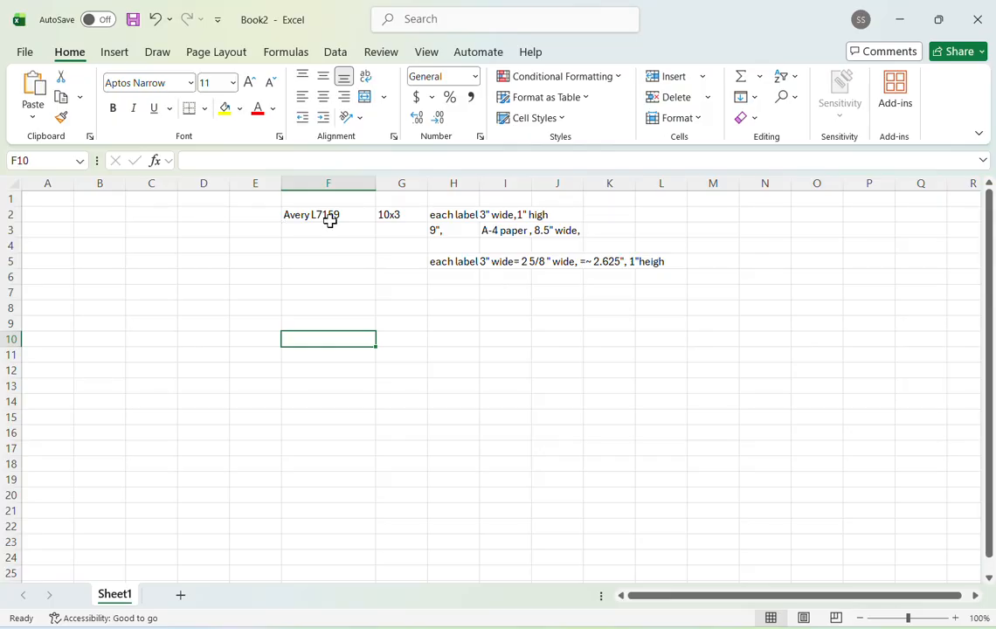
mouse_move(301, 216)
left_mouse_down()
mouse_move(387, 277)
mouse_move(599, 305)
mouse_move(652, 320)
mouse_move(651, 334)
left_mouse_up()
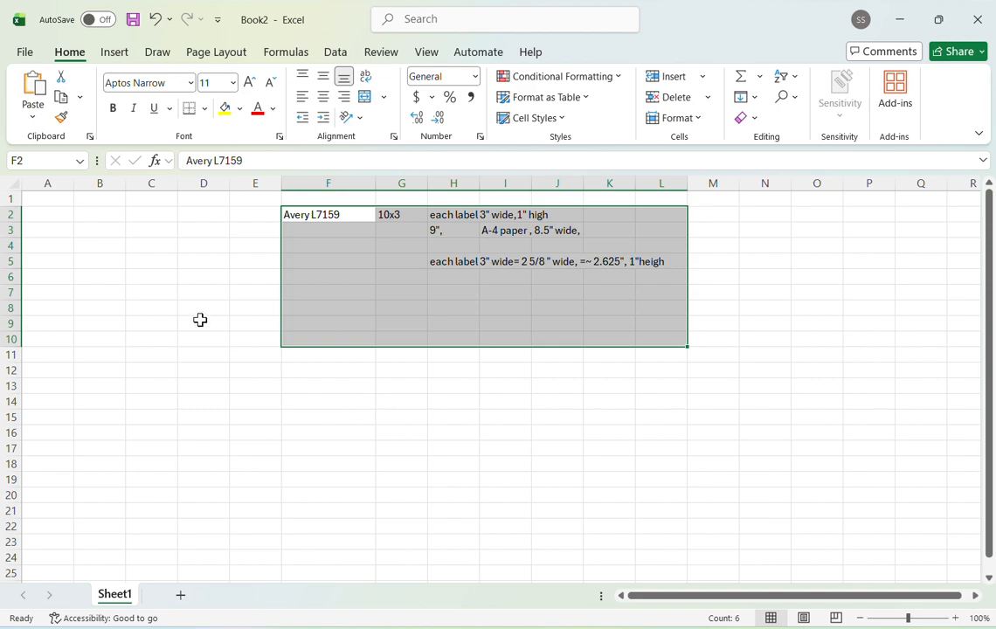
left_click(40, 203)
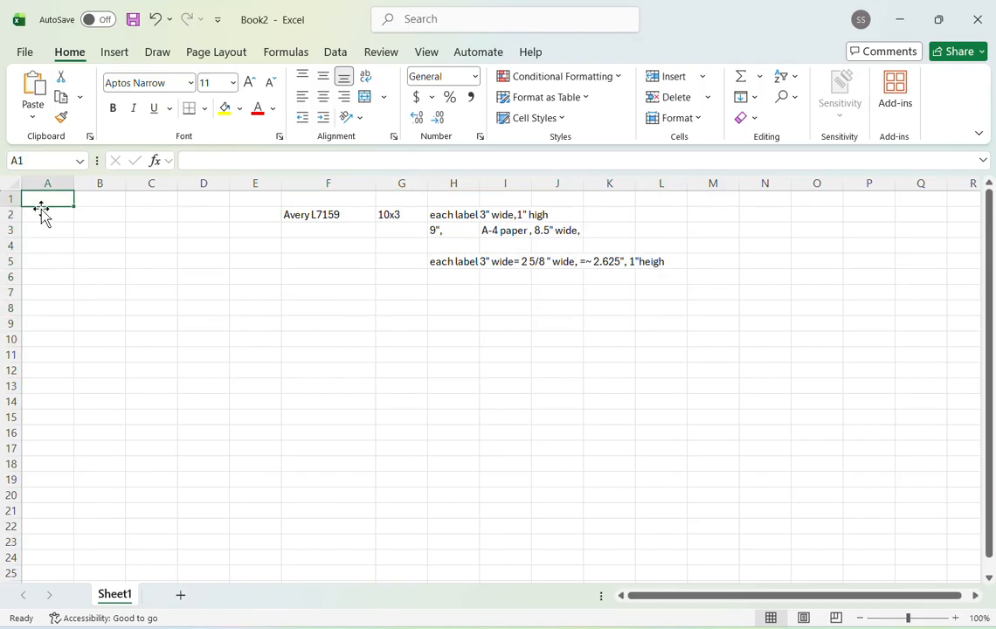
left_click(67, 246)
- Select the ten-row, three-column range A1:C10 and apply All Borders to it
left_click(45, 203)
left_click_drag(46, 207, 96, 200)
key("shift+Right")
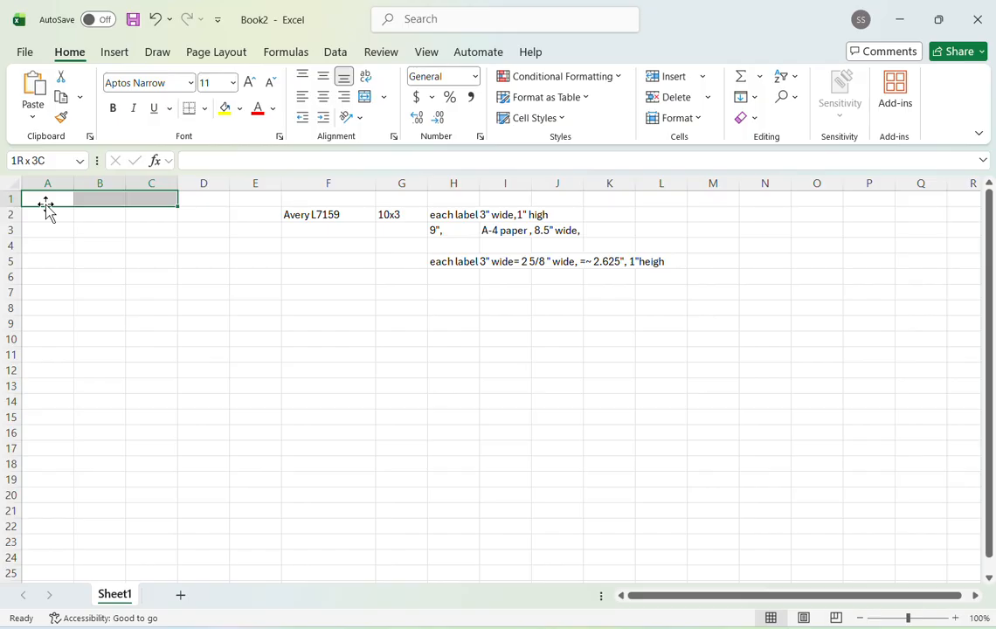
key("shift+Down")
key("shift+Down")
key("shift+Down")
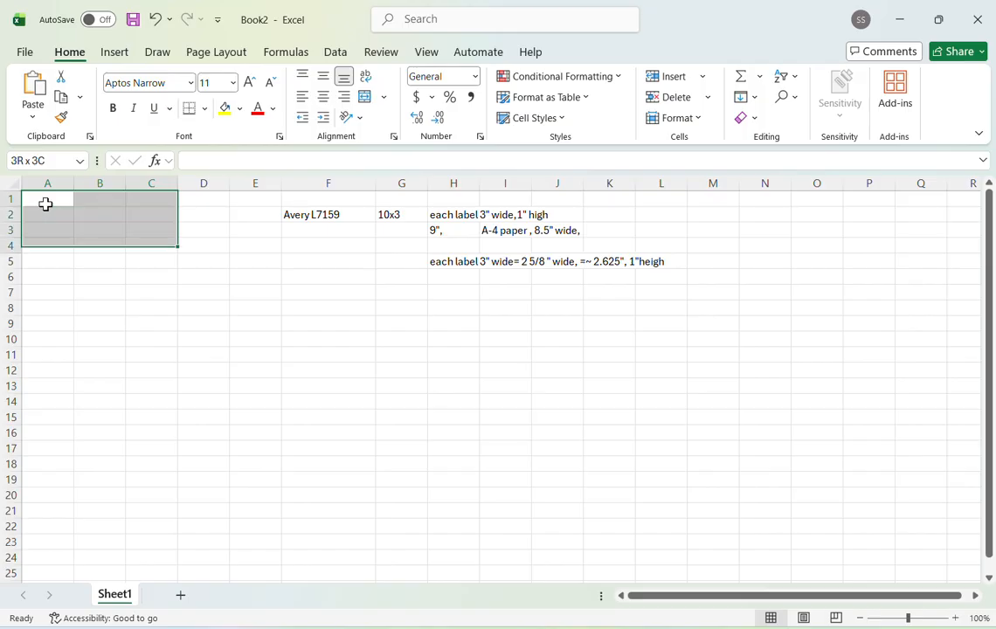
key("shift+Down")
key("shift+Down")
key("shift+Down")
key("shift+Down")
key("shift+Down")
key("shift+Down")
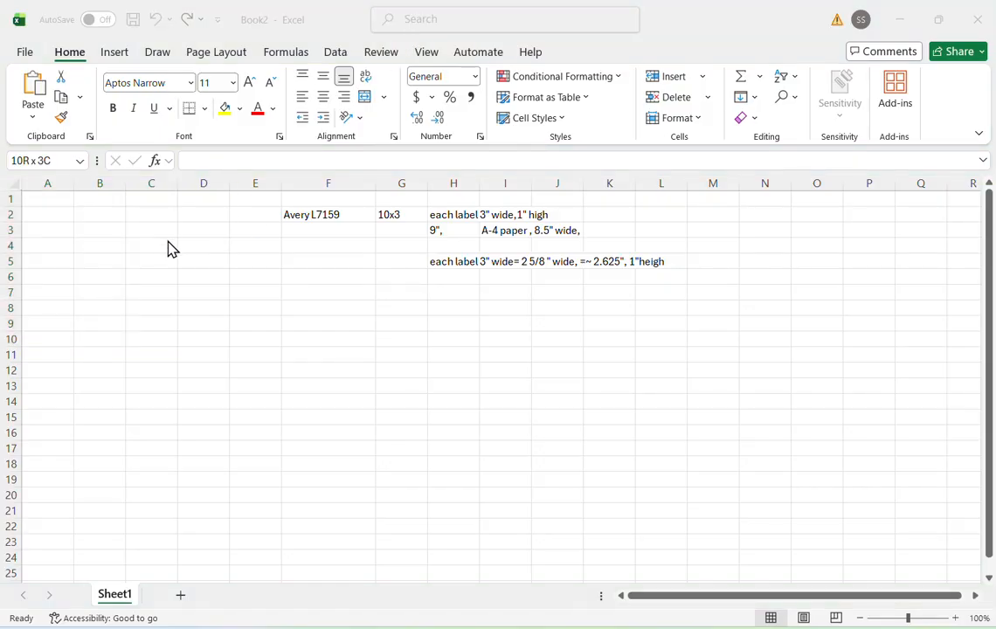
left_click(345, 29)
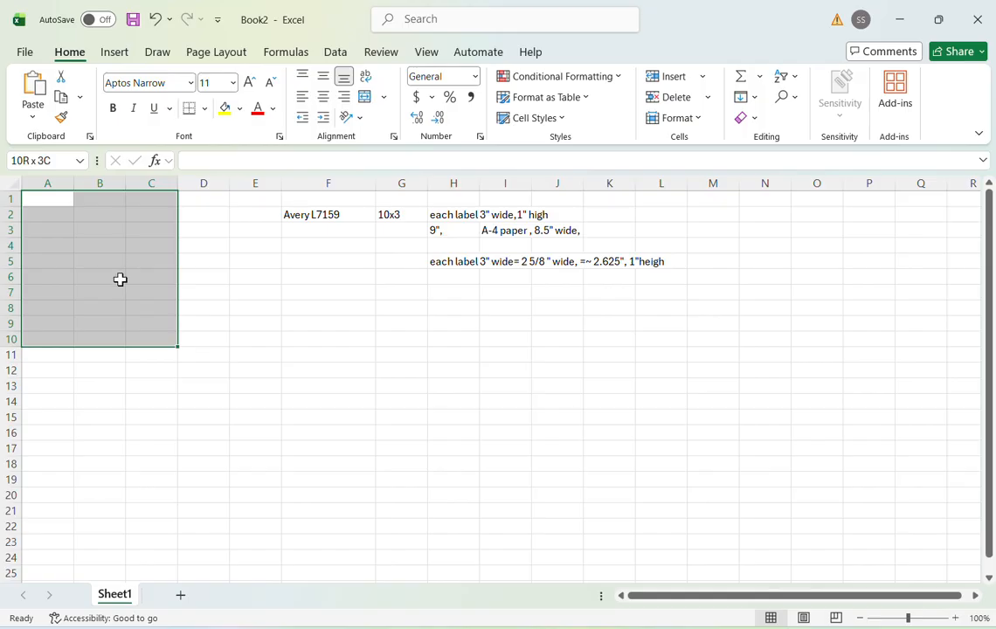
left_click(205, 108)
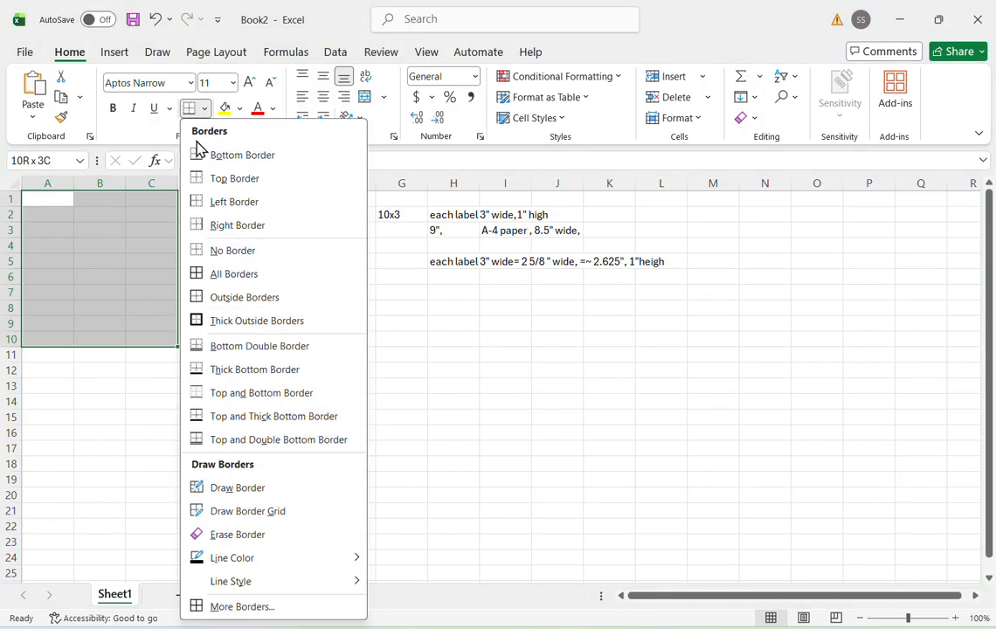
left_click(218, 274)
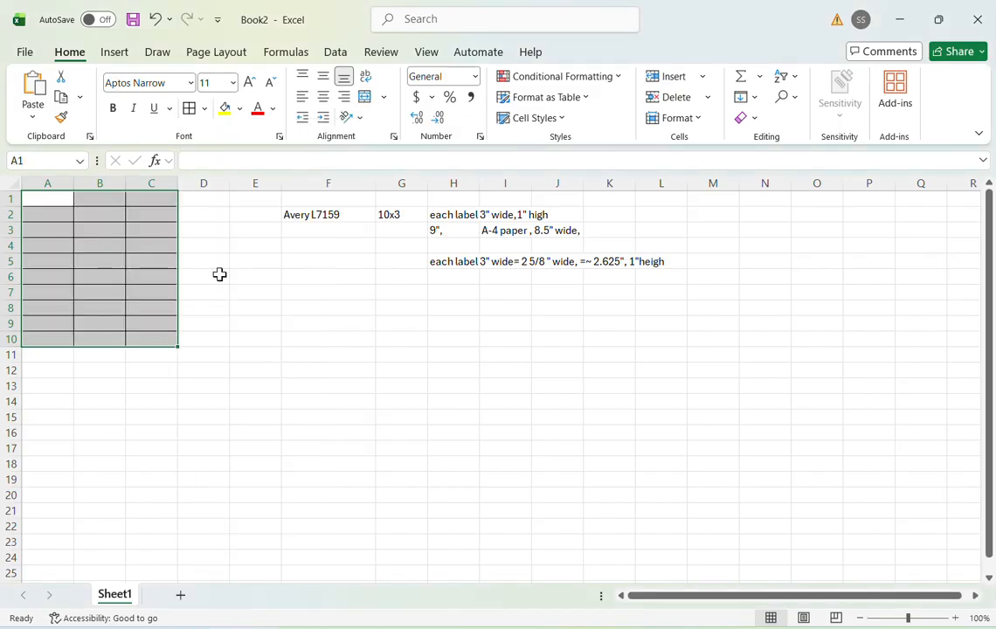
- Middle-align the bordered A1:C10 range vertically and turn on text wrapping for its cells
left_click(327, 78)
left_click(328, 79)
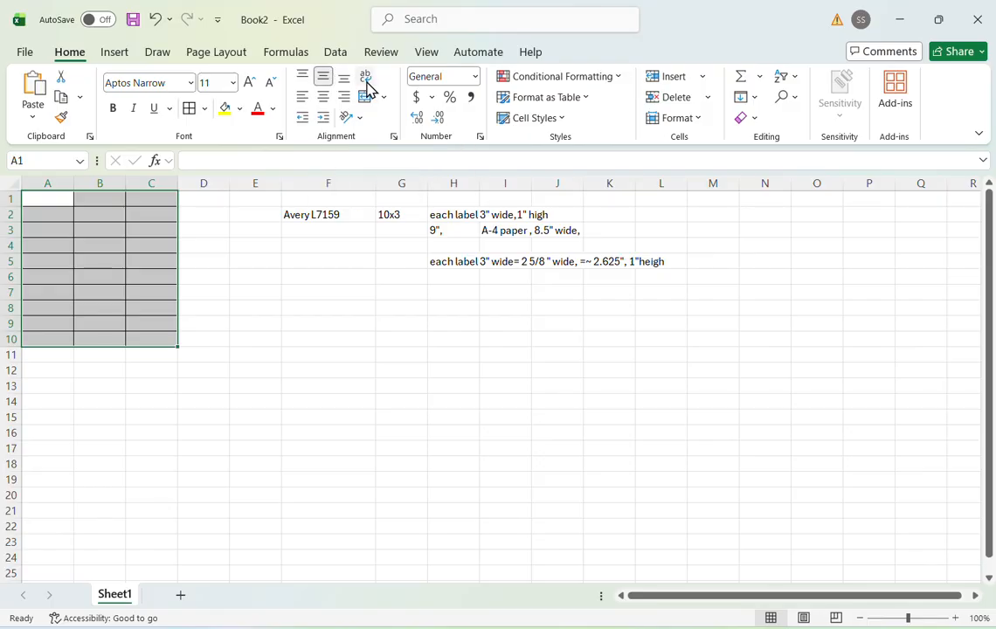
left_click(366, 78)
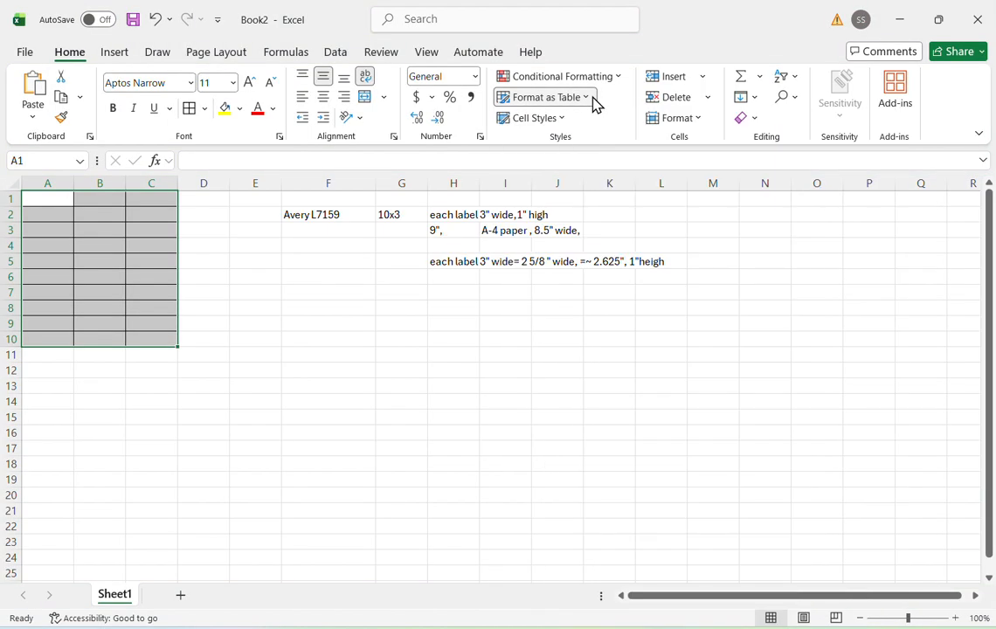
- Set the row height of the selected A1:C10 range to 18.5
left_click(700, 120)
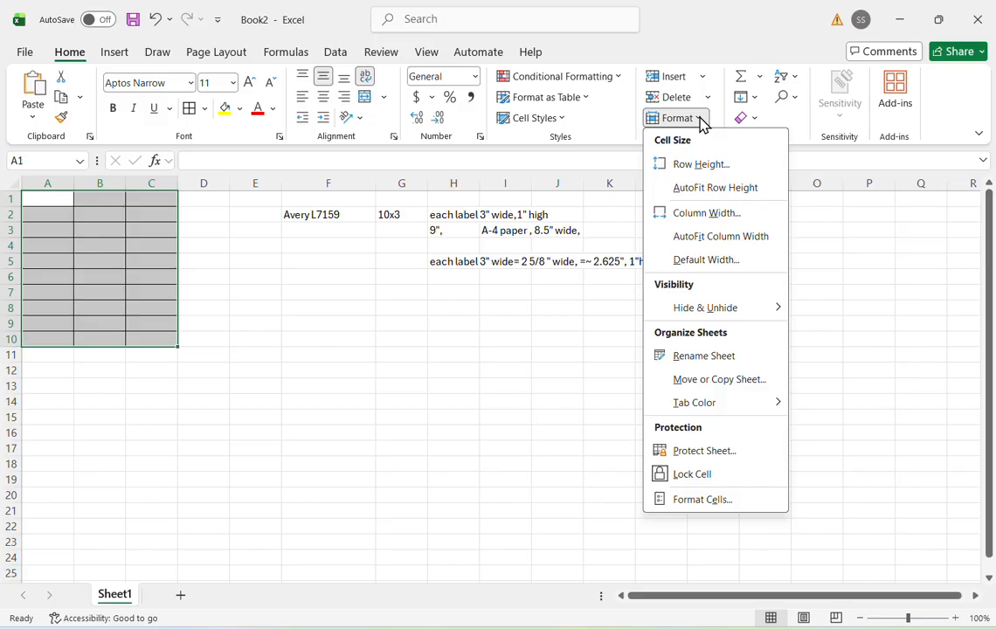
left_click(702, 124)
left_click(701, 125)
left_click(707, 164)
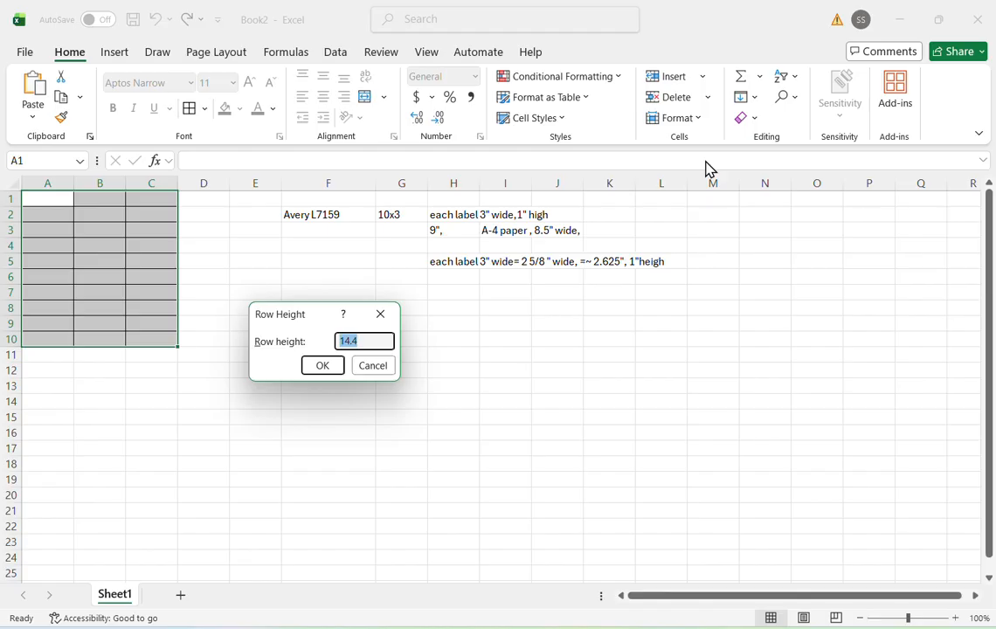
type("18.5")
left_click(324, 369)
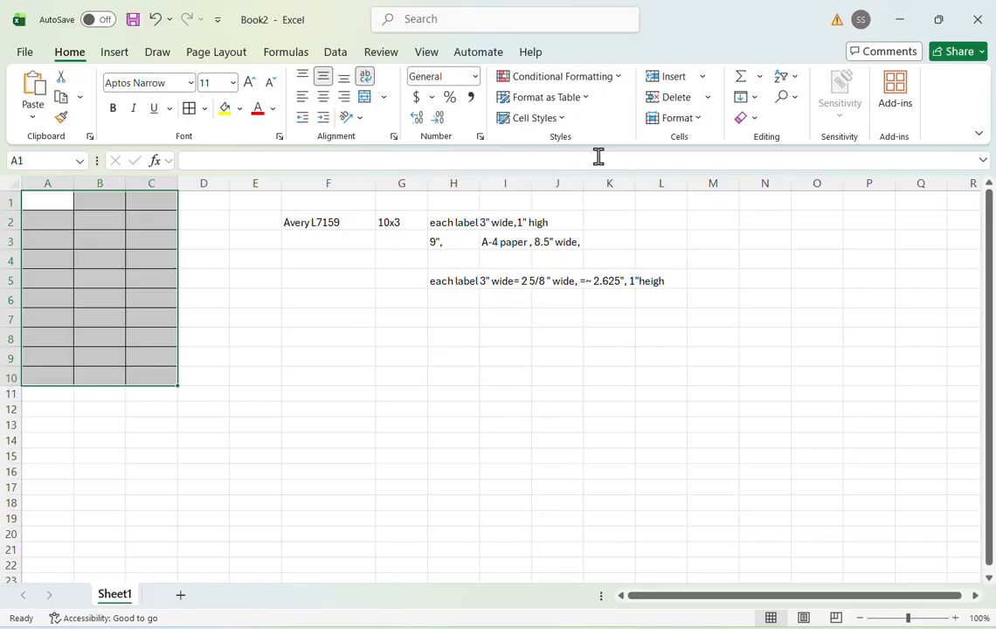
- Set the column width of columns A to C in the label grid to 18.5
left_click(700, 125)
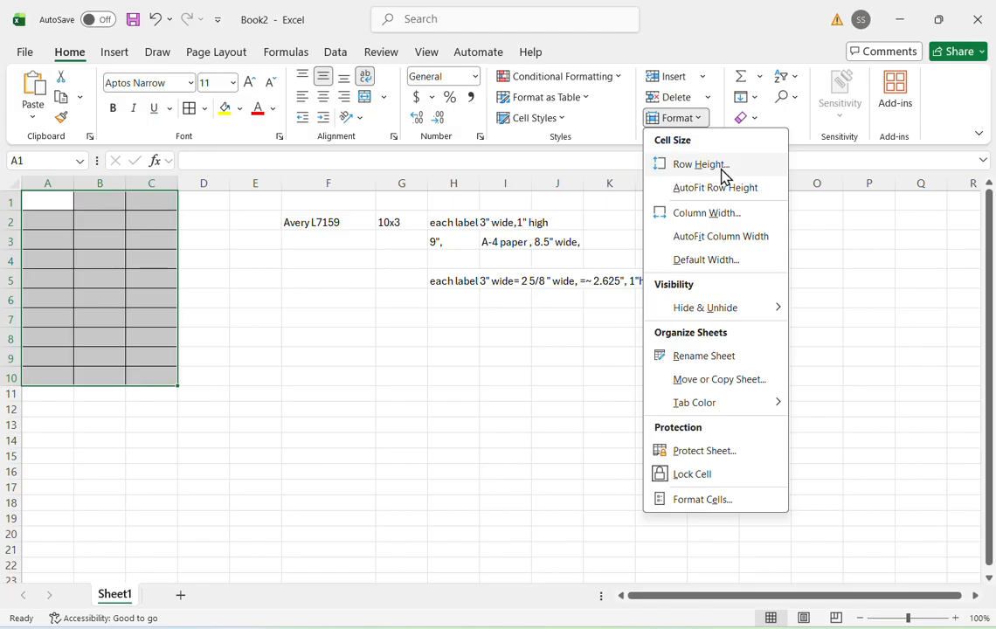
left_click(722, 214)
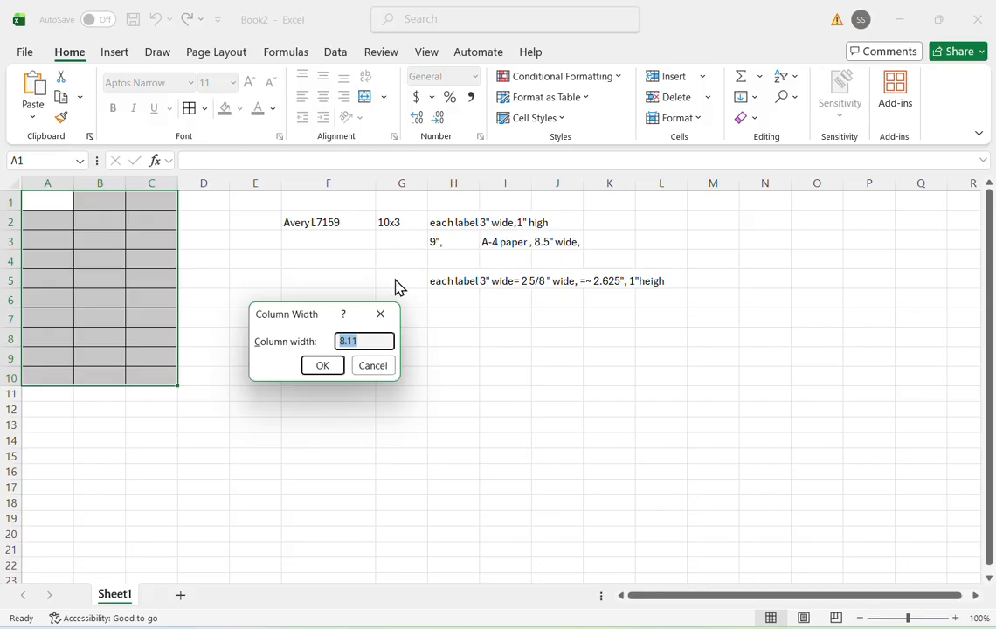
type("18.5")
key("Return")
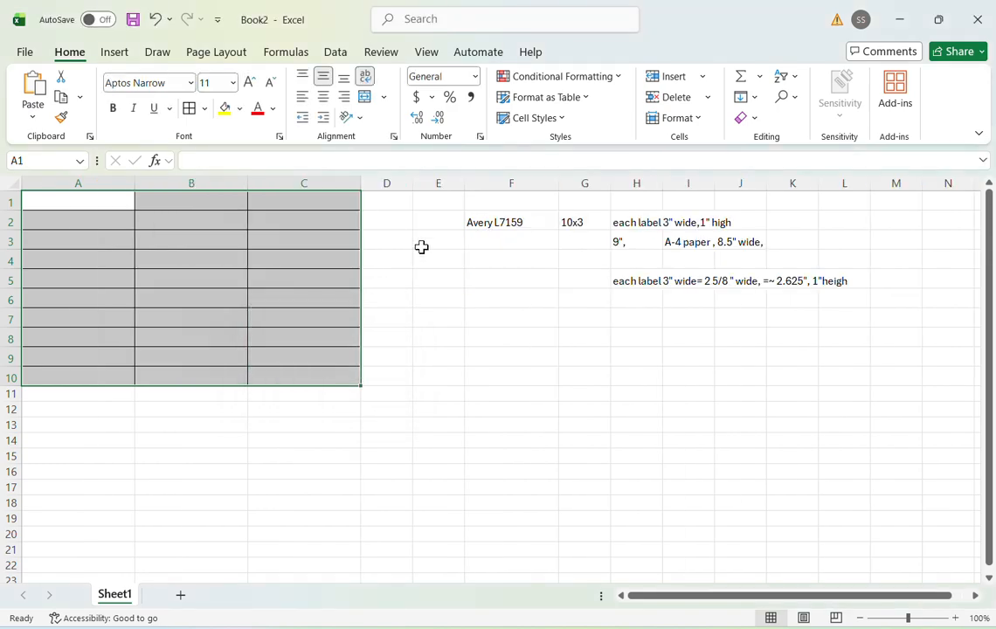
- Enter a larger row height for rows 1 to 10 of the label grid, making each row nearly five times as tall
left_click(697, 126)
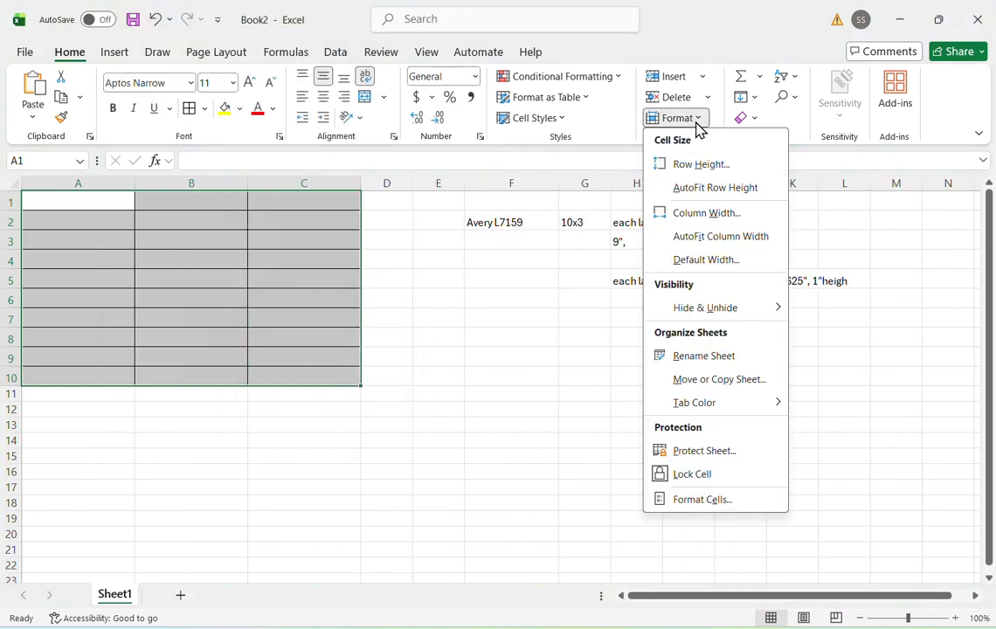
left_click(702, 164)
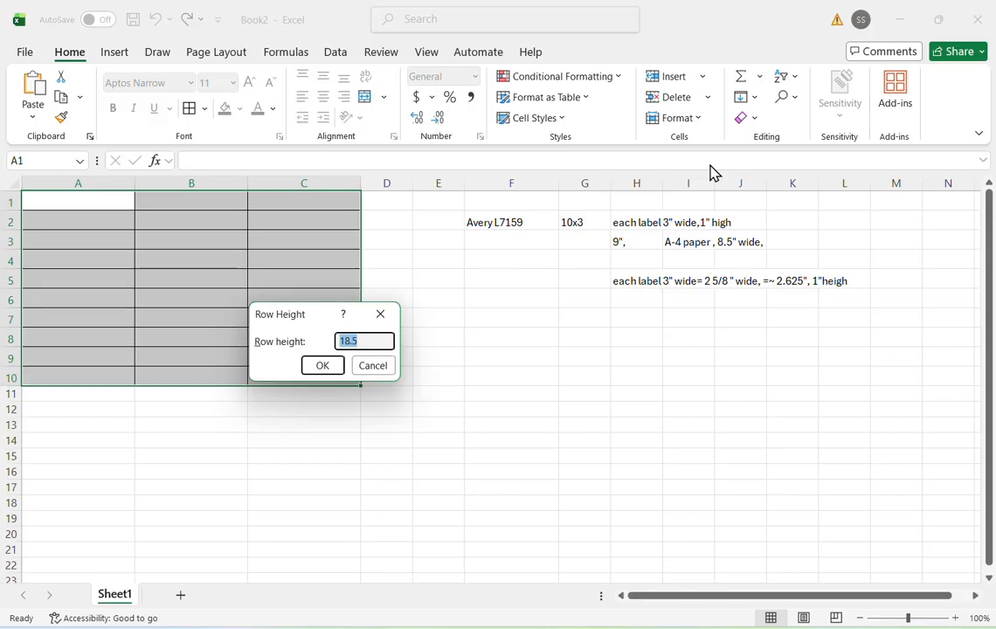
type("8")
key("Return")
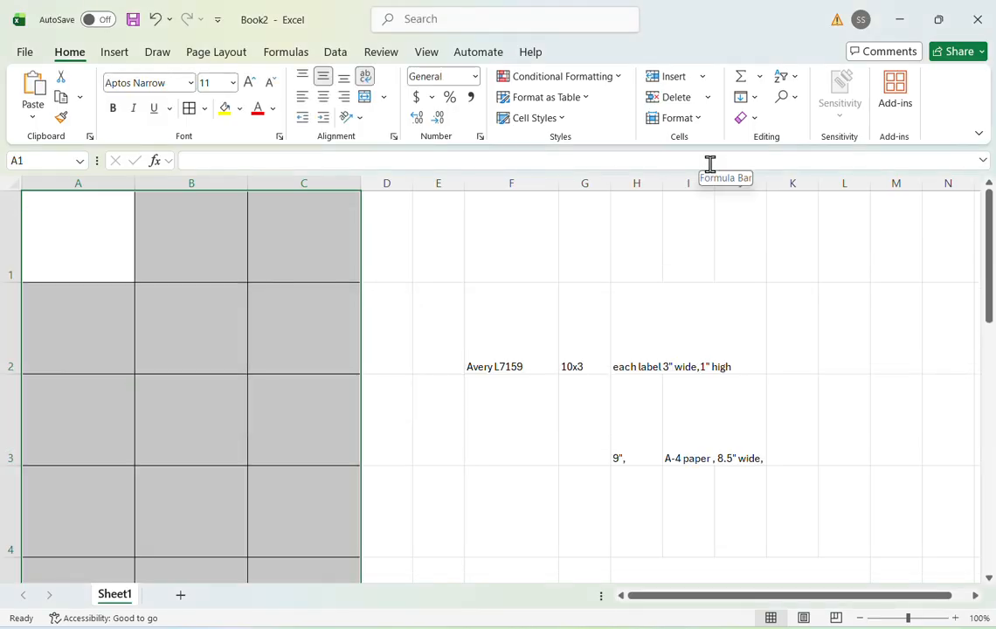
- Look over the resized label grid from row 1 down to row 10 and return to the first row
scroll(346, 424, "down", 4)
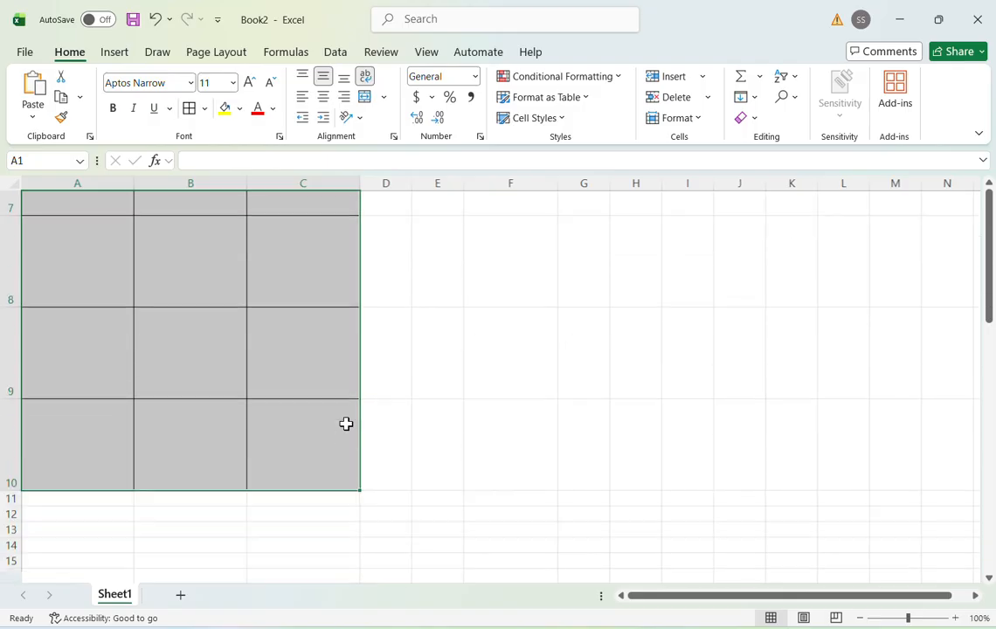
scroll(346, 424, "up", 4)
scroll(346, 424, "down", 2)
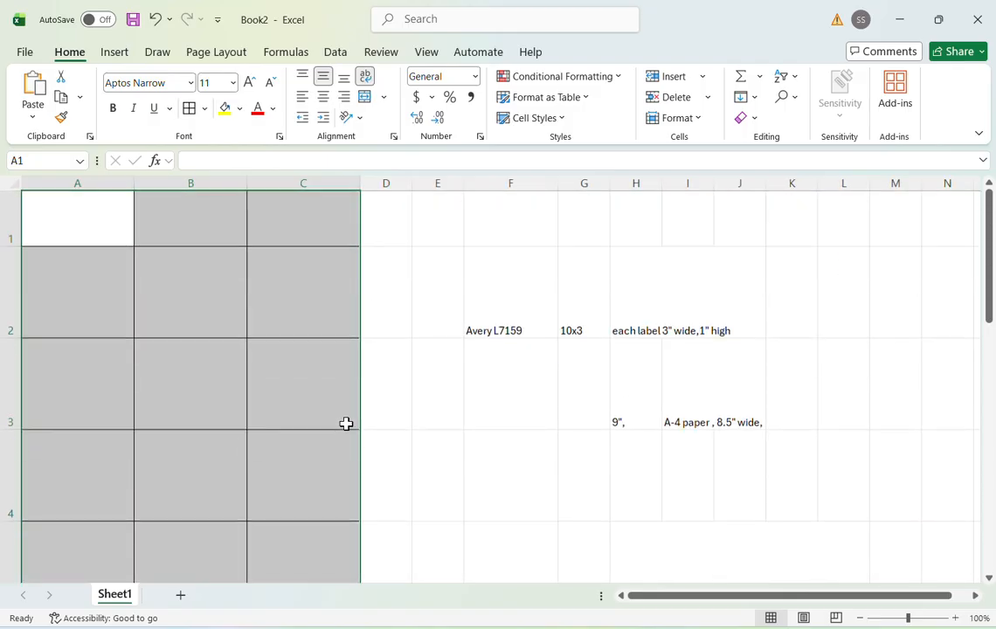
scroll(346, 424, "down", 2)
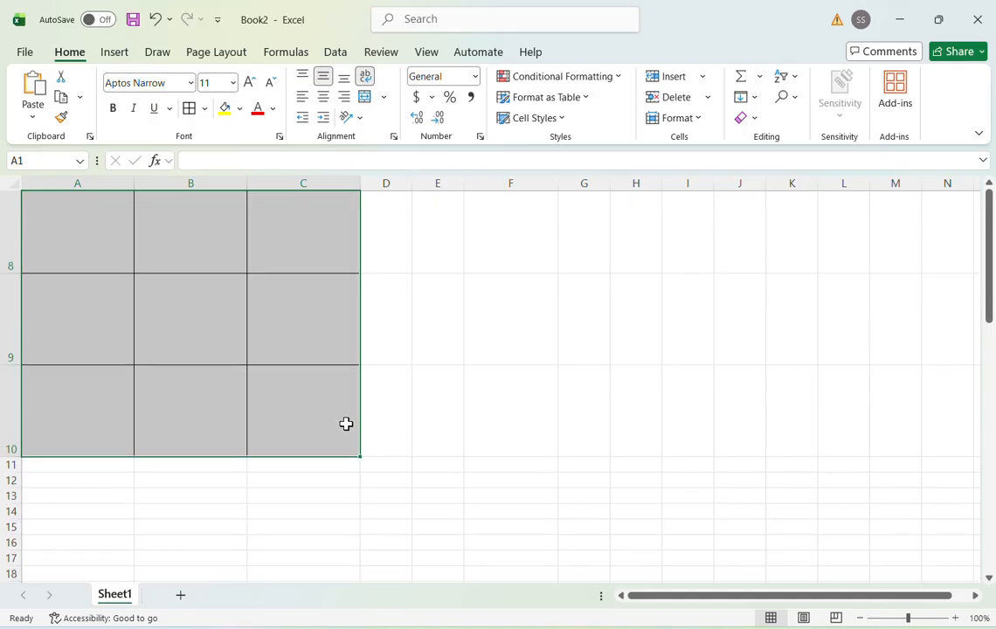
scroll(346, 423, "up", 4)
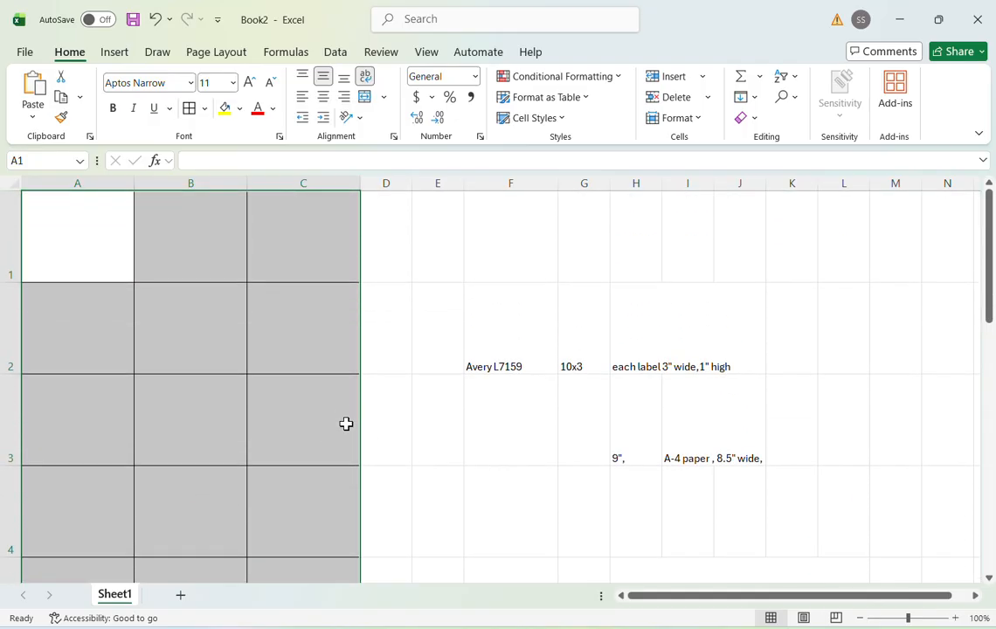
scroll(346, 424, "down", 3)
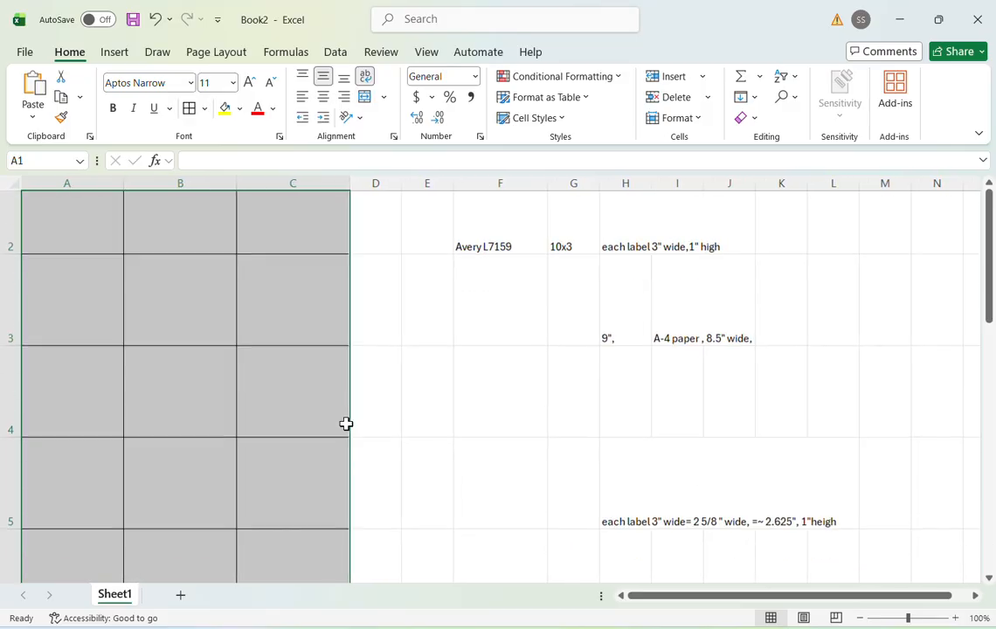
scroll(346, 424, "up", 1)
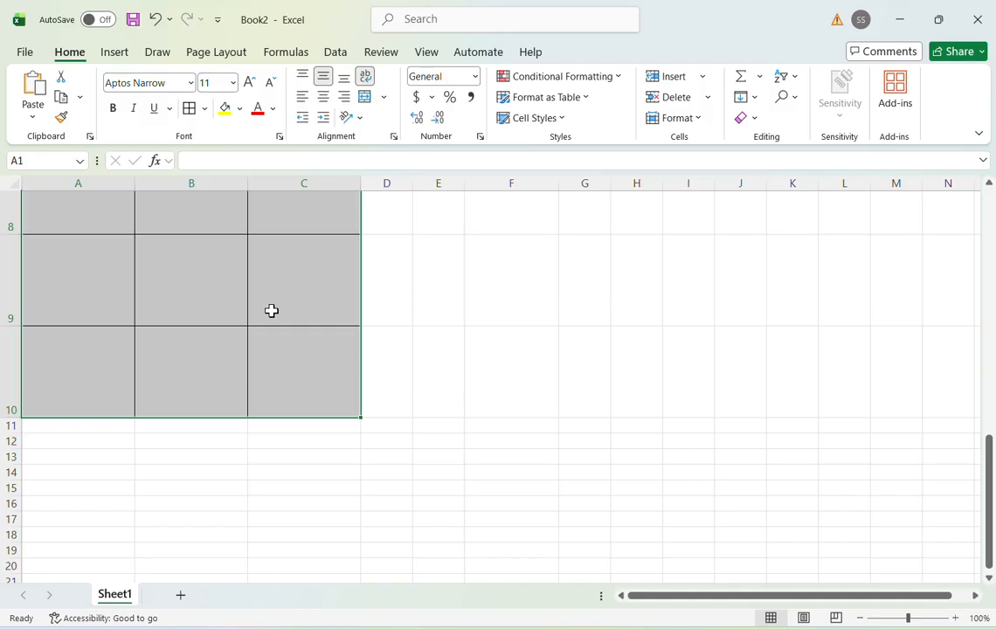
scroll(271, 310, "up", 5)
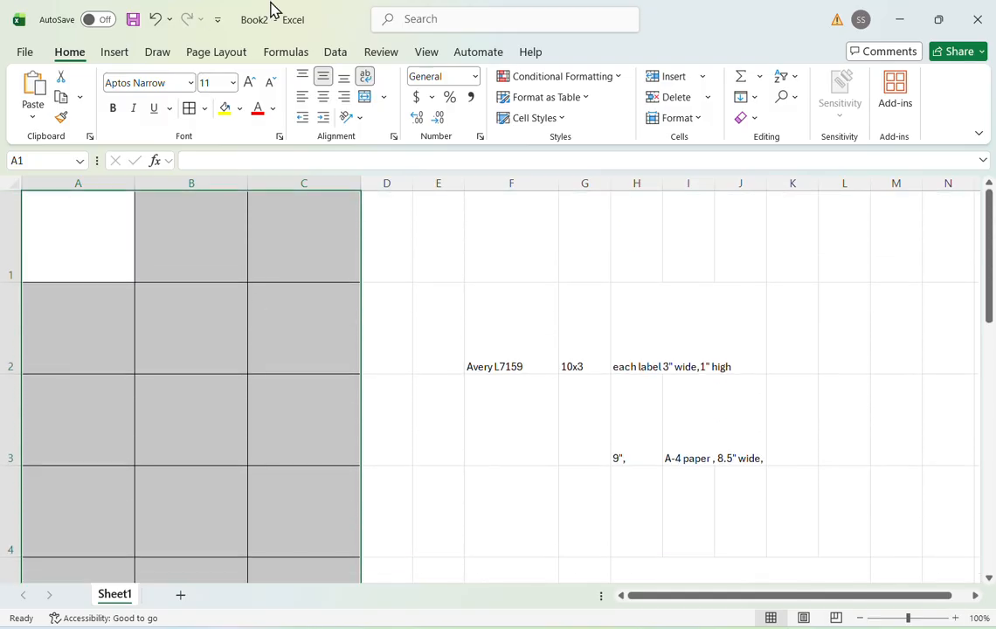
- Switch the worksheet to Page Layout view and examine how the label grid is spread over the printed pages
key("ctrl+n")
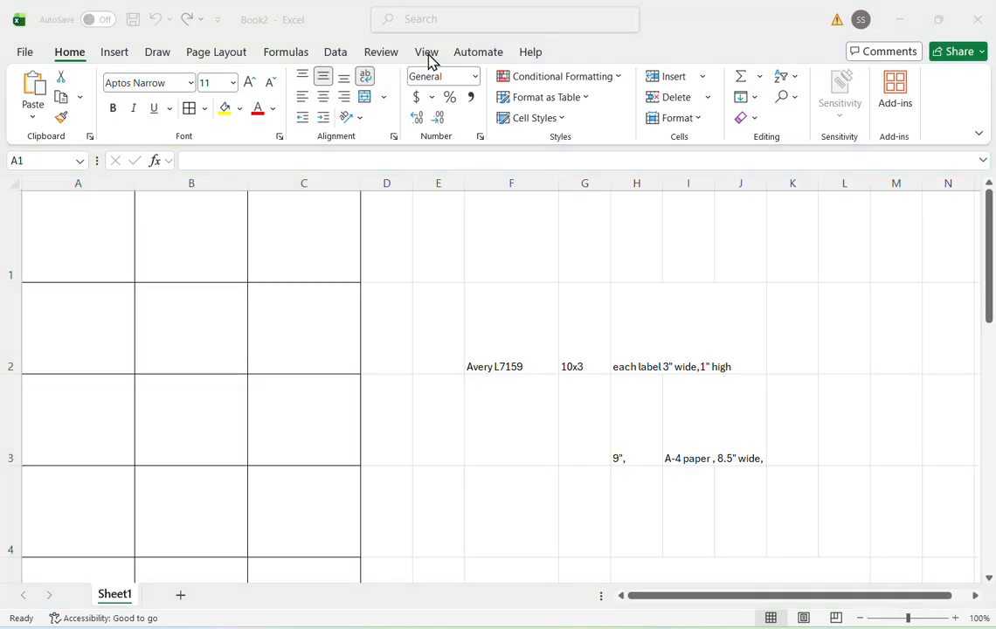
left_click(340, 31)
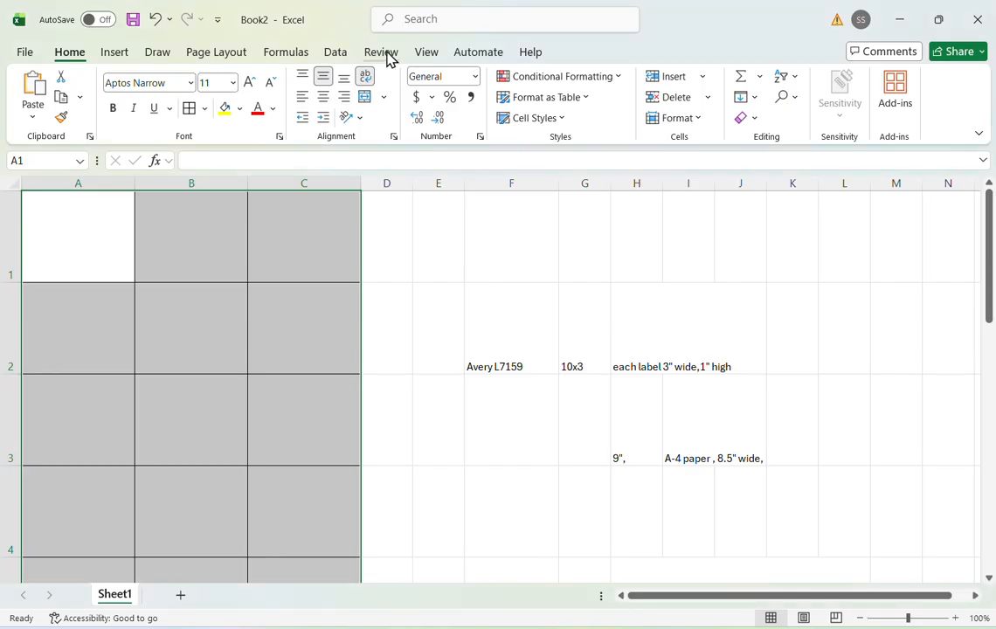
left_click(216, 62)
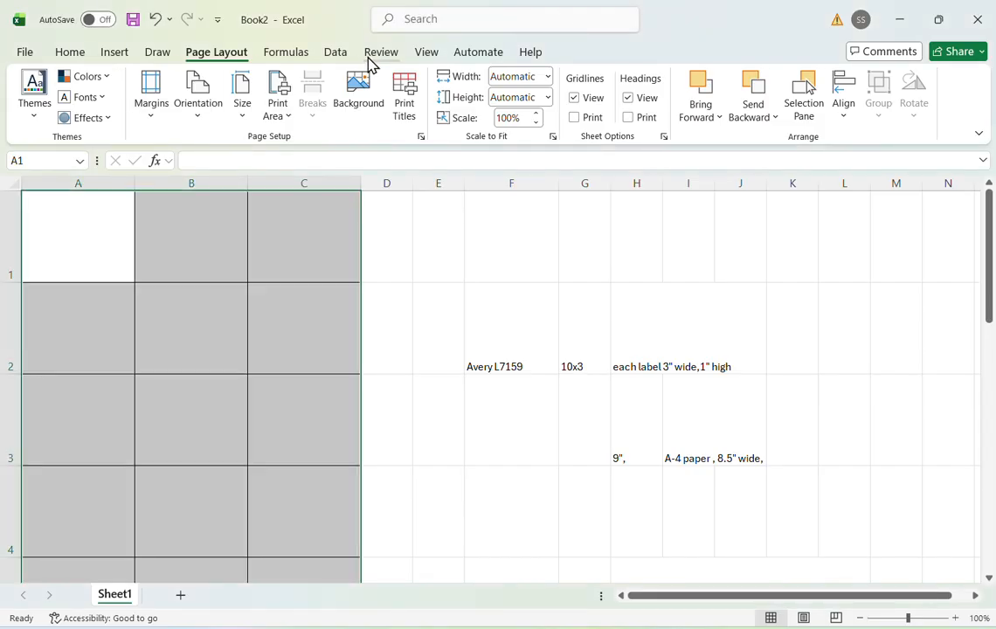
left_click(427, 57)
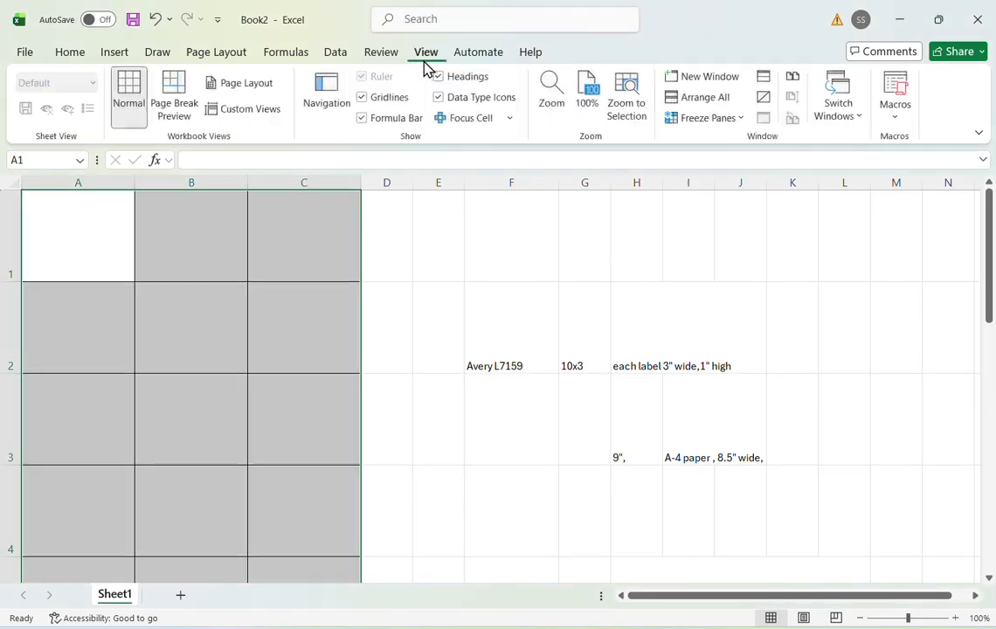
left_click(233, 93)
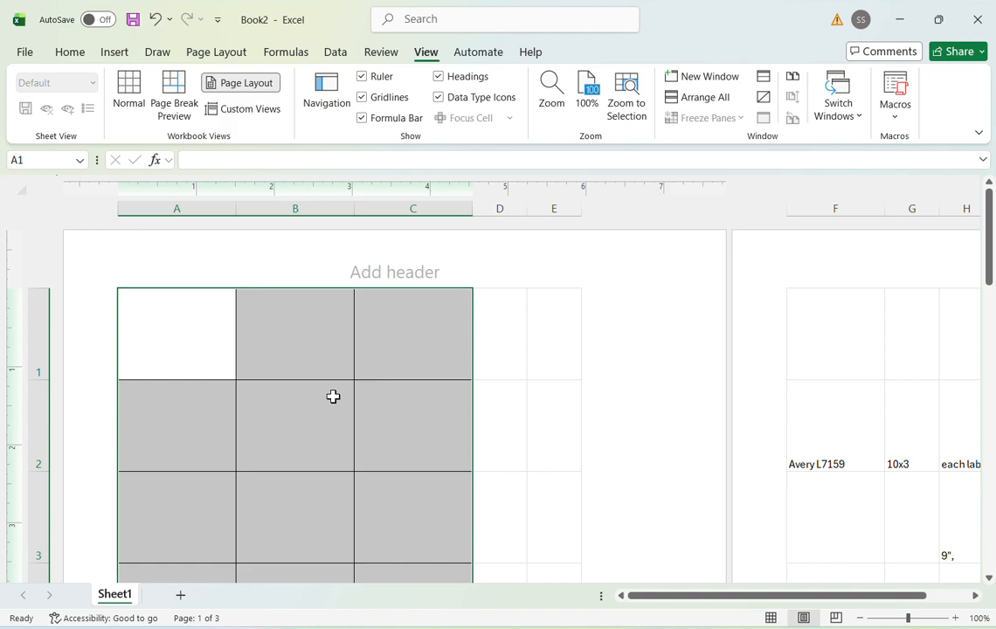
scroll(332, 396, "down", 3)
scroll(333, 397, "up", 1)
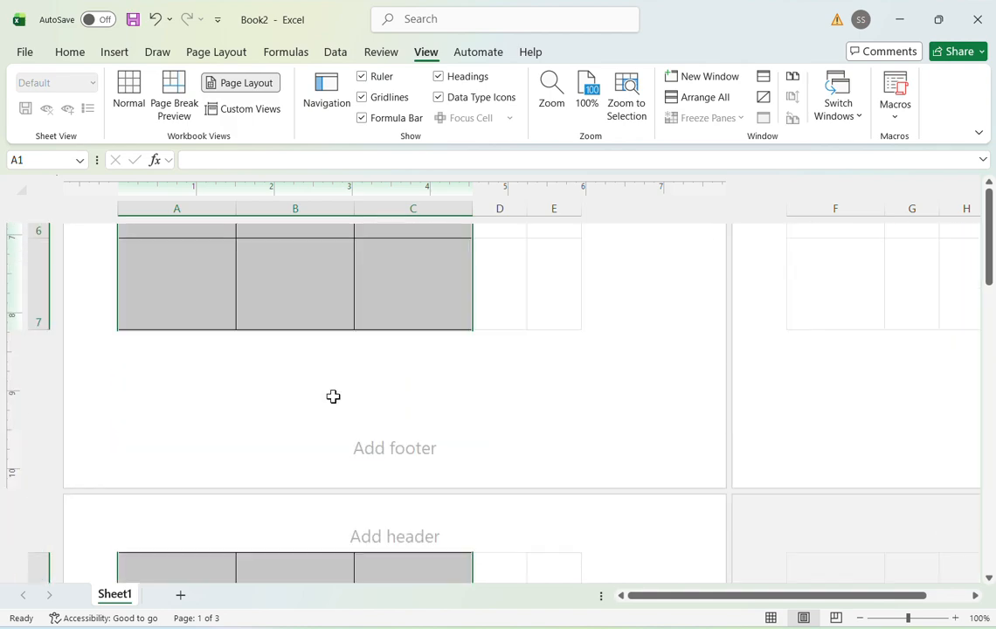
scroll(333, 396, "up", 3)
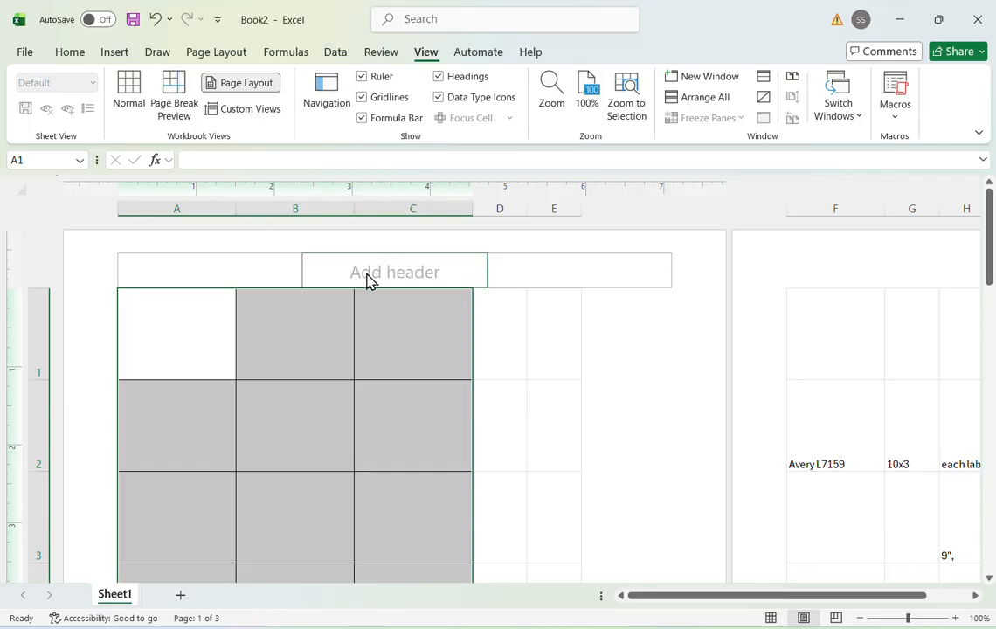
- Switch the worksheet to Page Break Preview and examine where the page breaks cut through the label grid and the side notes
left_click(171, 101)
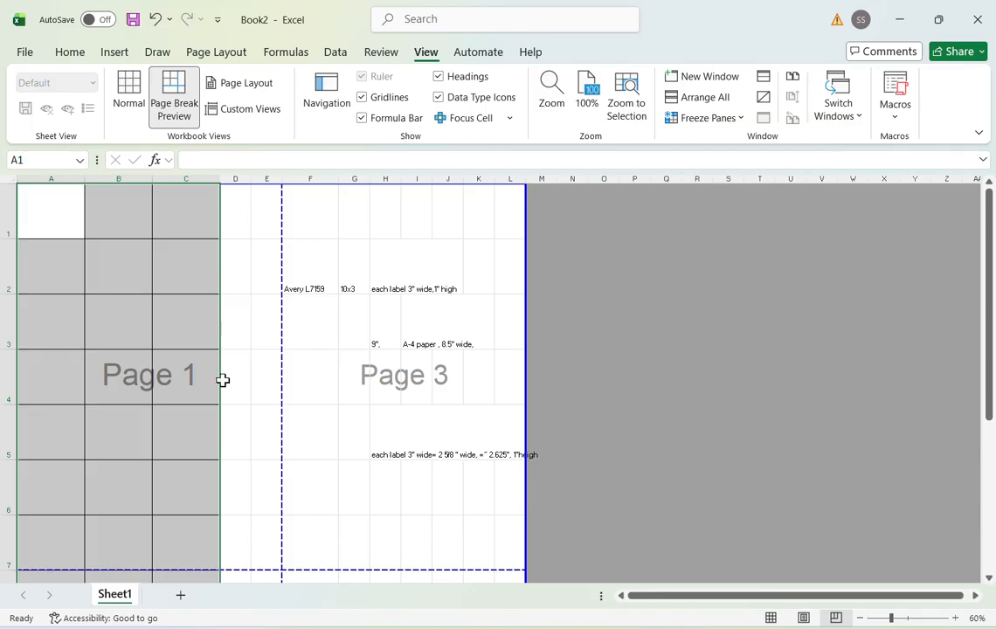
scroll(428, 563, "down", 5)
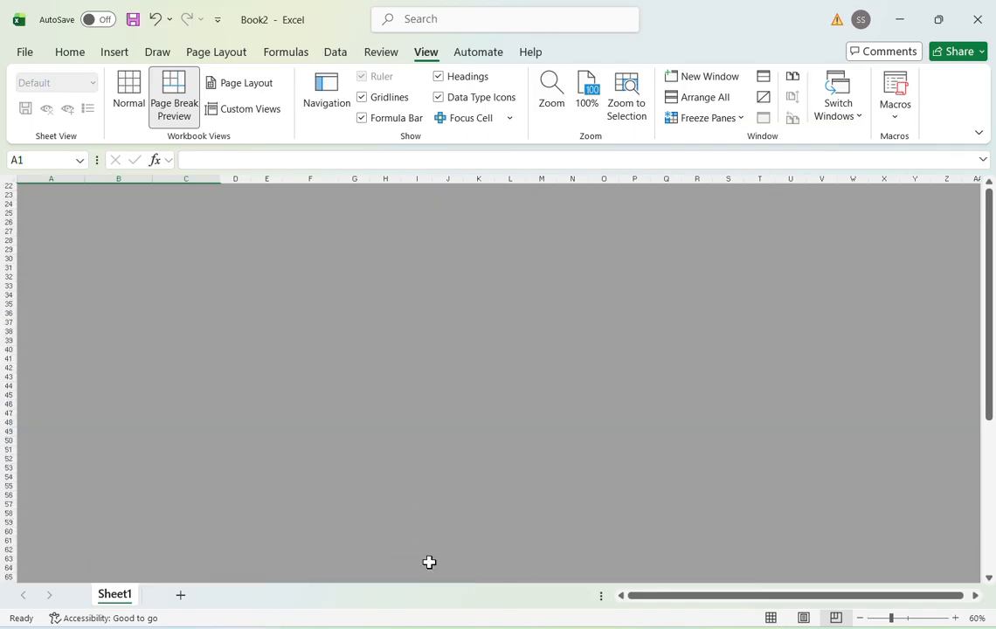
scroll(429, 562, "up", 4)
scroll(429, 562, "up", 3)
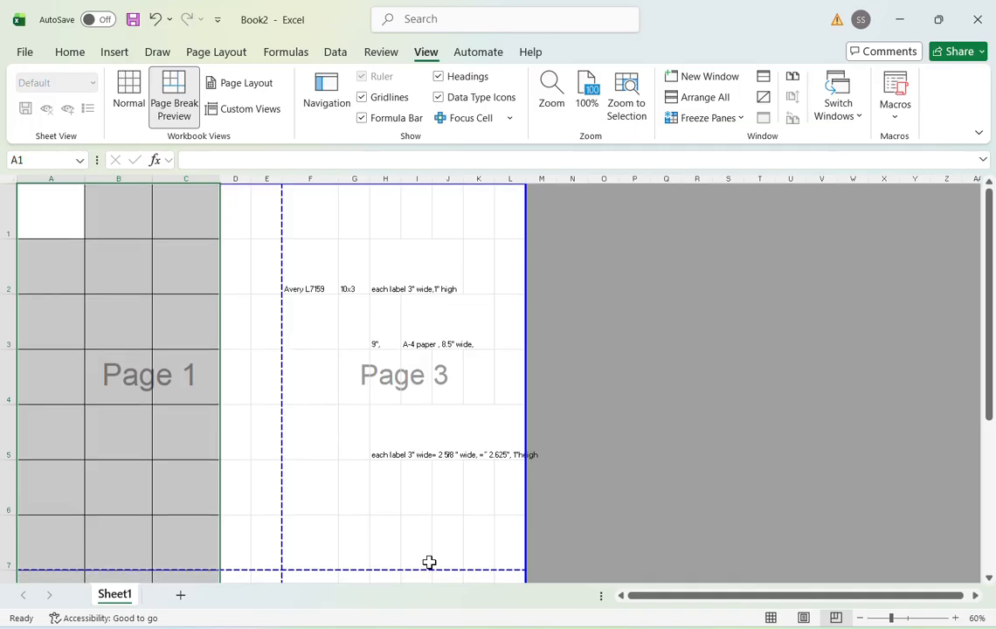
scroll(349, 476, "down", 2)
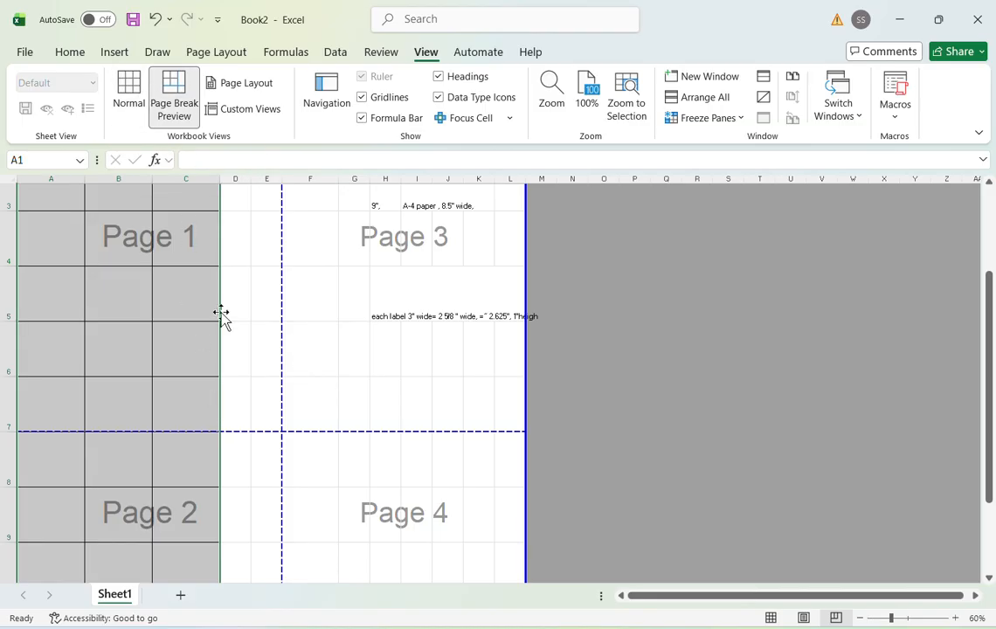
scroll(200, 405, "down", 4)
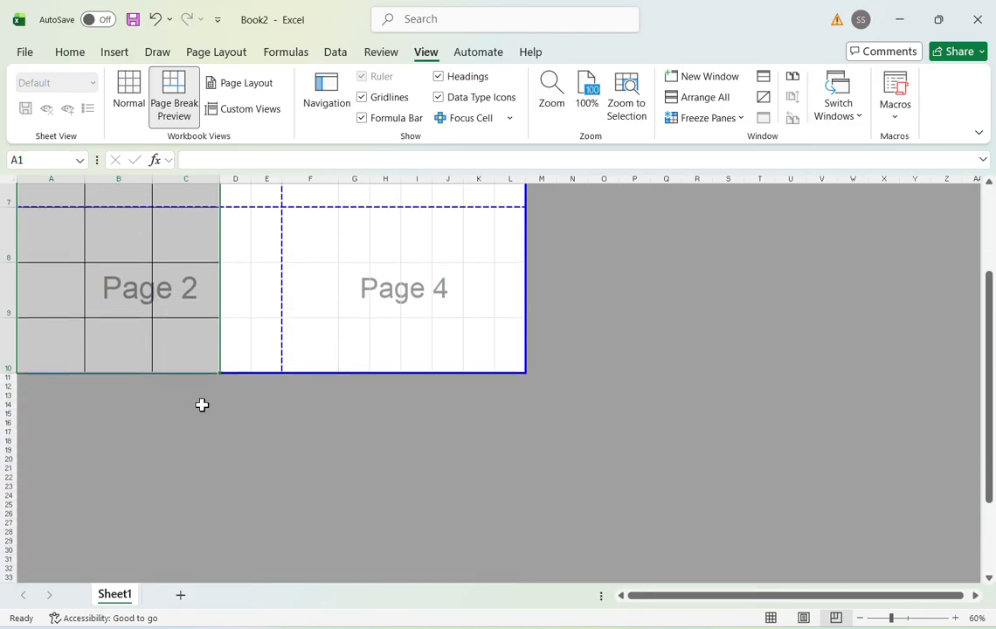
scroll(202, 389, "down", 2)
scroll(227, 516, "up", 3)
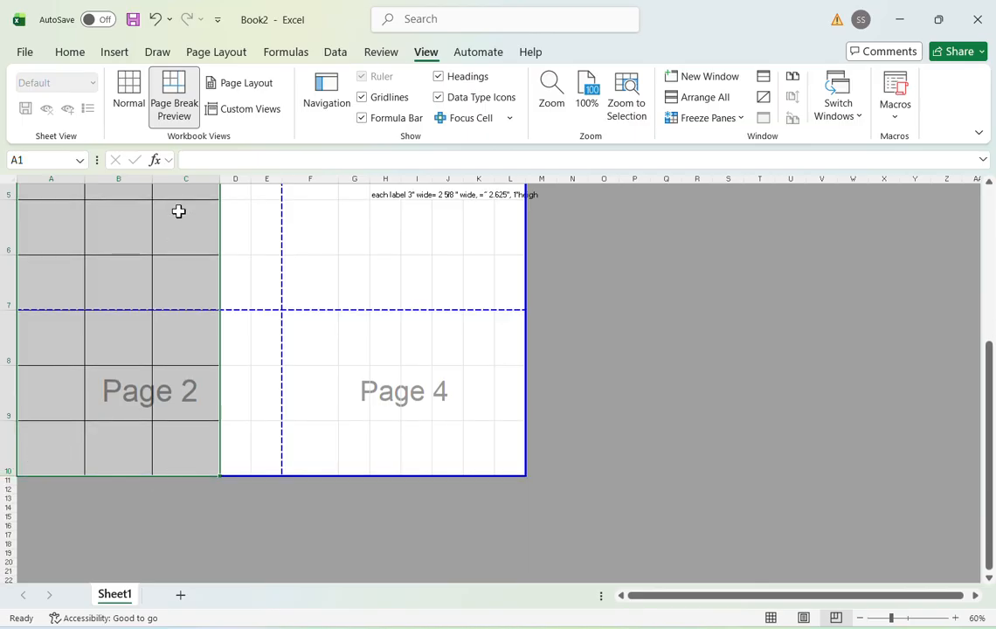
- Set the selected label grid A1:C10 as the print area, leaving the side notes out of the printout
right_click(175, 400)
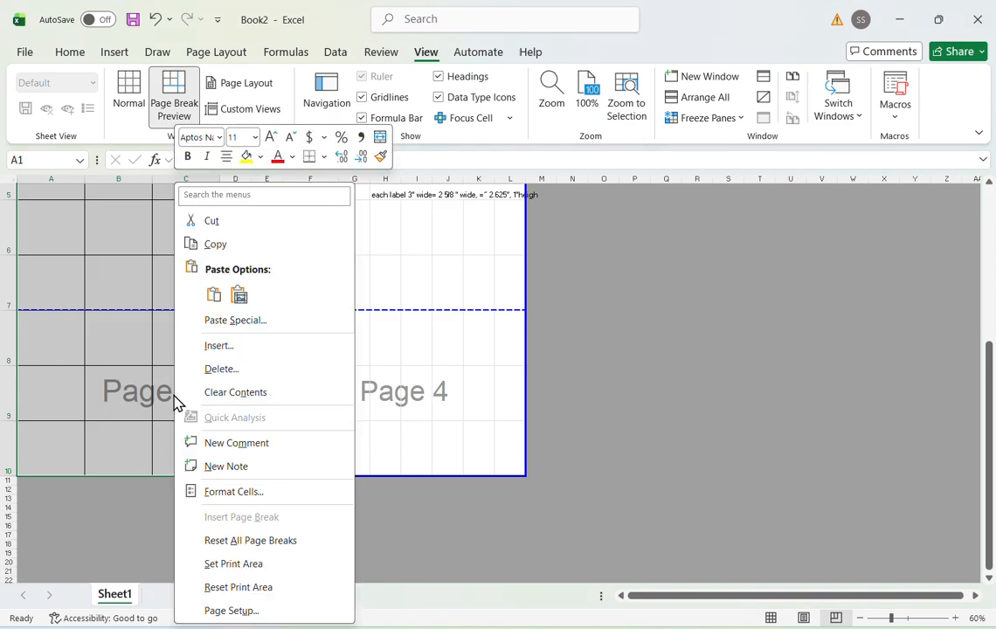
left_click(220, 564)
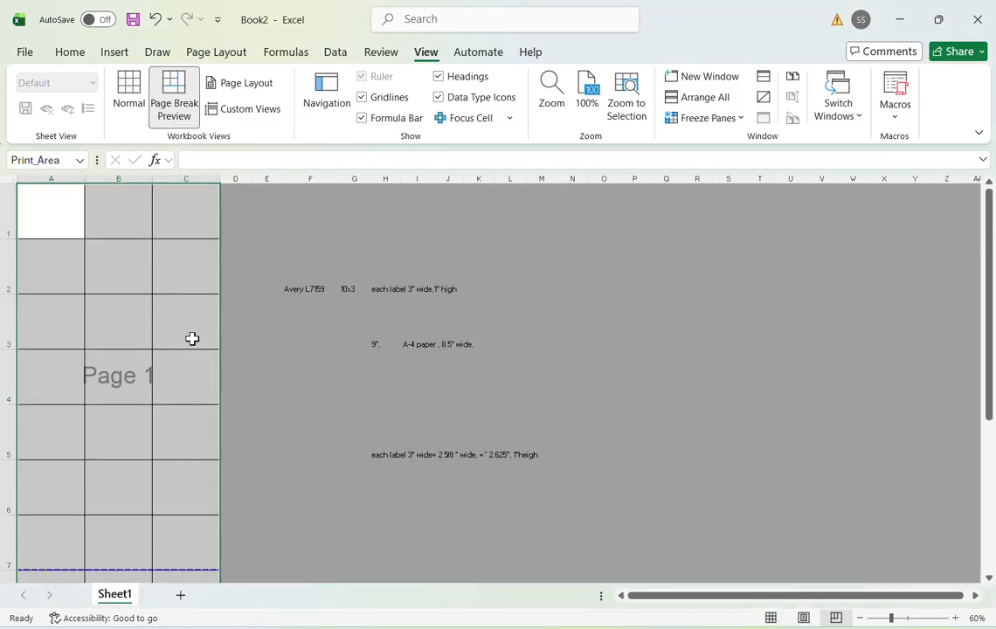
scroll(137, 477, "down", 1)
scroll(137, 477, "down", 5)
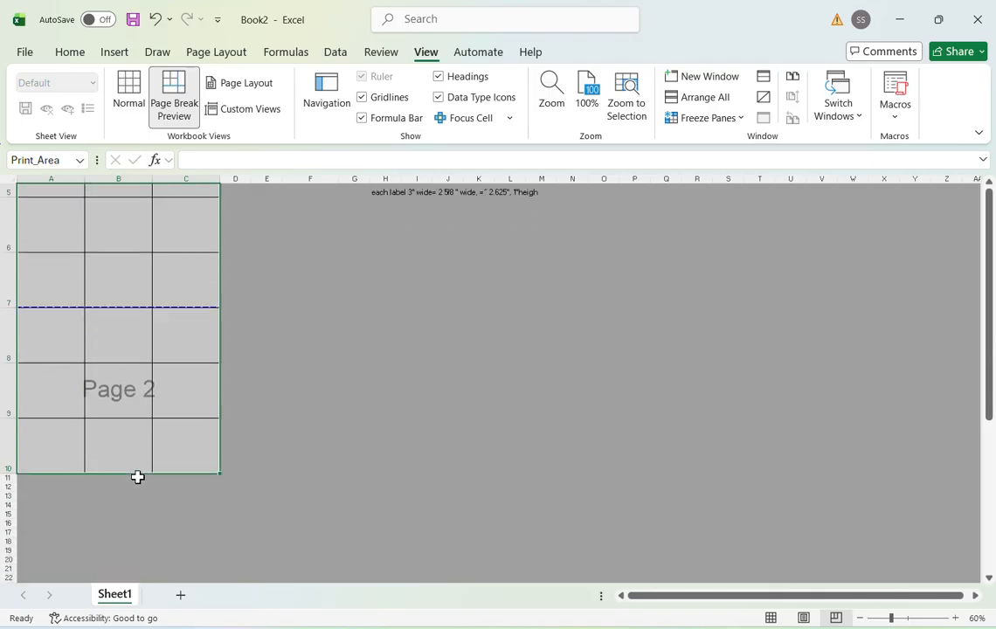
scroll(137, 477, "up", 6)
scroll(137, 477, "up", 3)
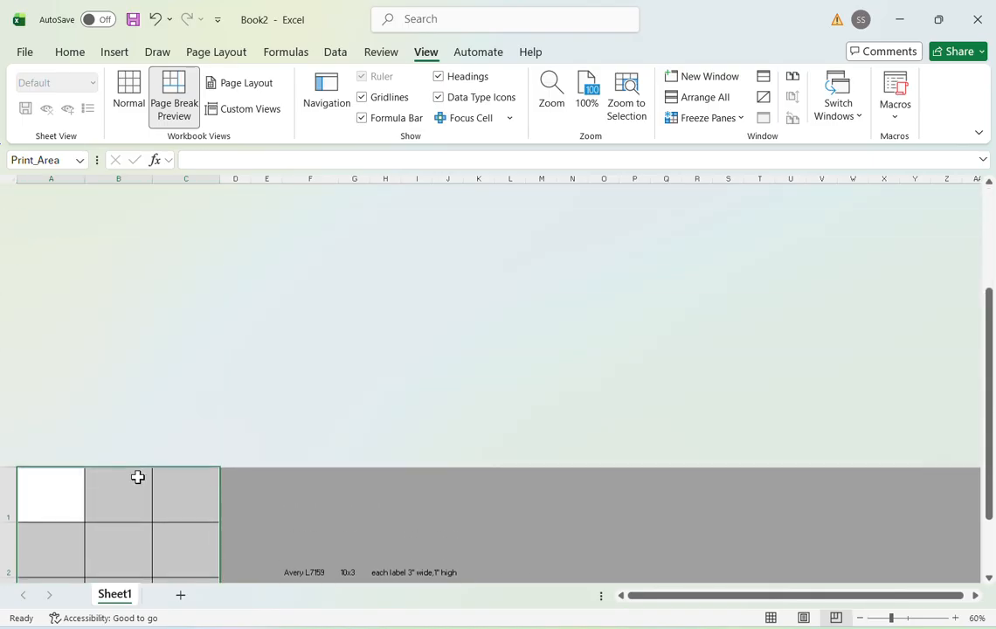
- Move the automatic page break below row 7 down to the end of row 10 so the whole grid falls on page 1
scroll(138, 477, "down", 5)
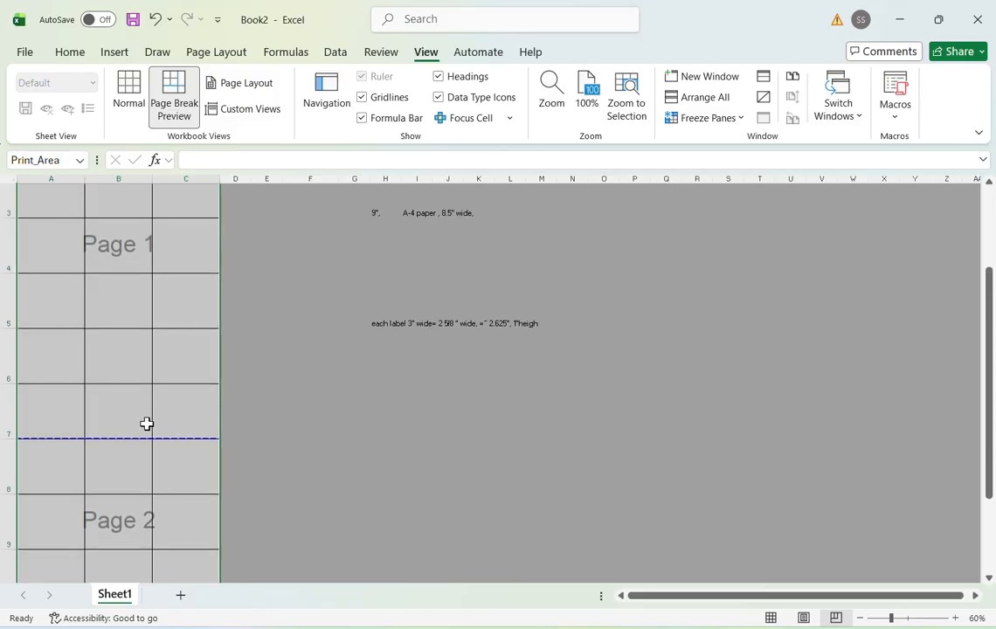
left_click_drag(156, 421, 148, 315)
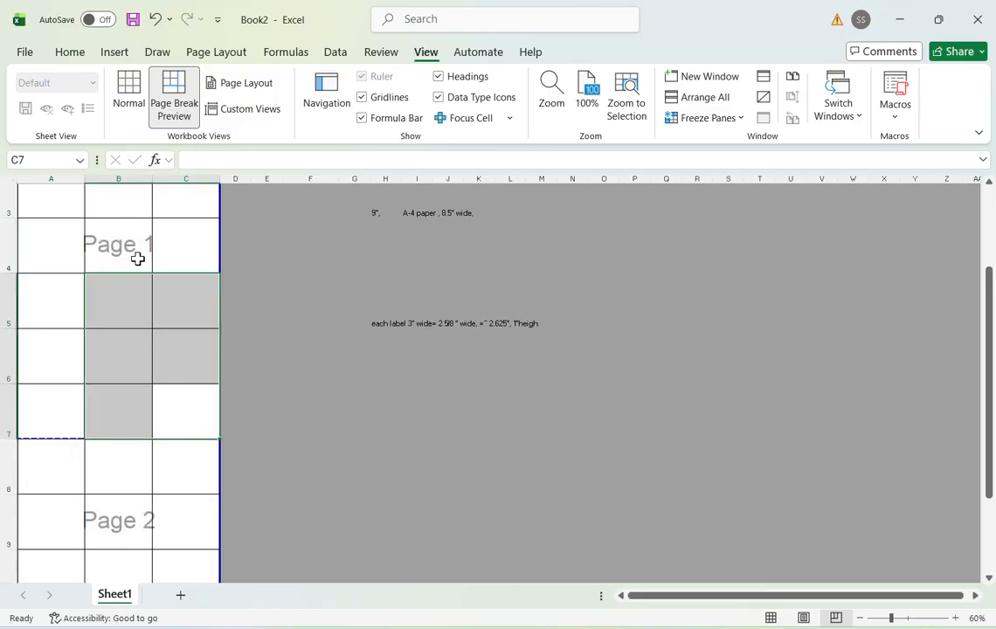
scroll(98, 491, "down", 1)
left_click(65, 403)
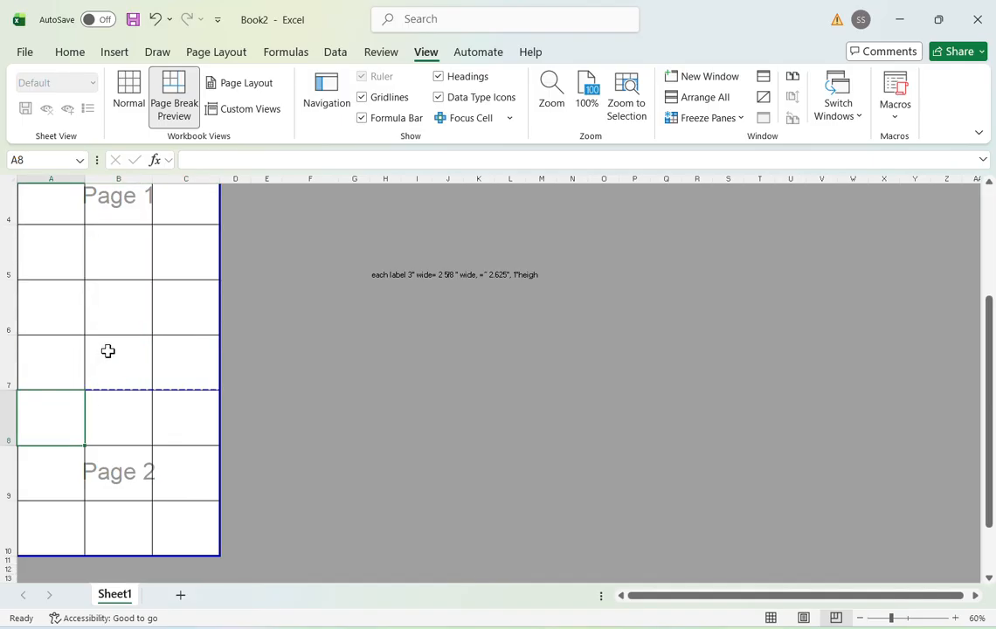
left_click_drag(127, 389, 137, 558)
- Look over the label grid in Page Break Preview from row 1 to row 10 to check its page boundary
scroll(151, 446, "up", 1)
scroll(151, 447, "down", 3)
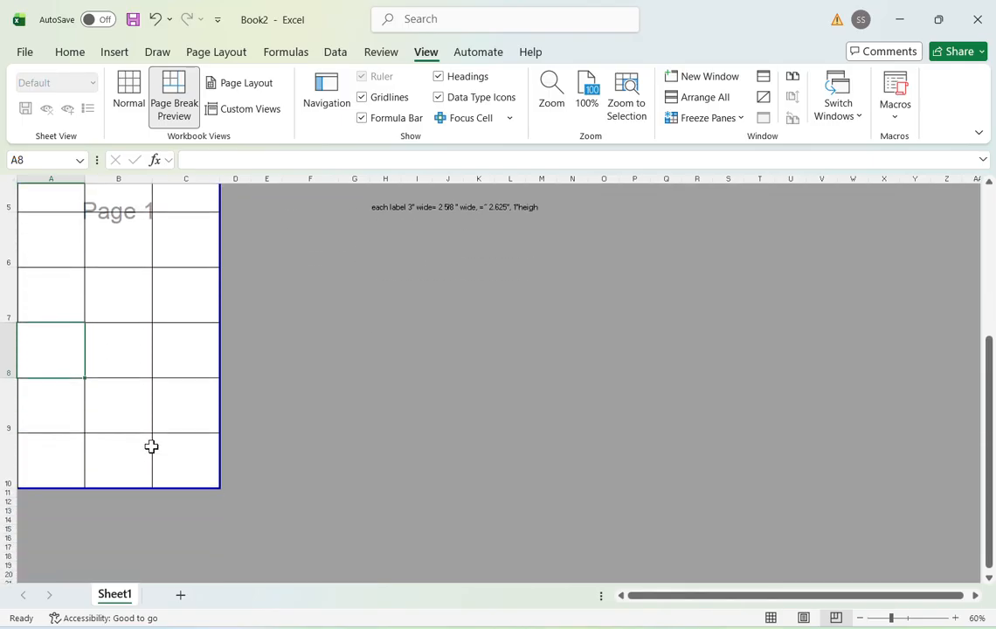
scroll(137, 387, "down", 1)
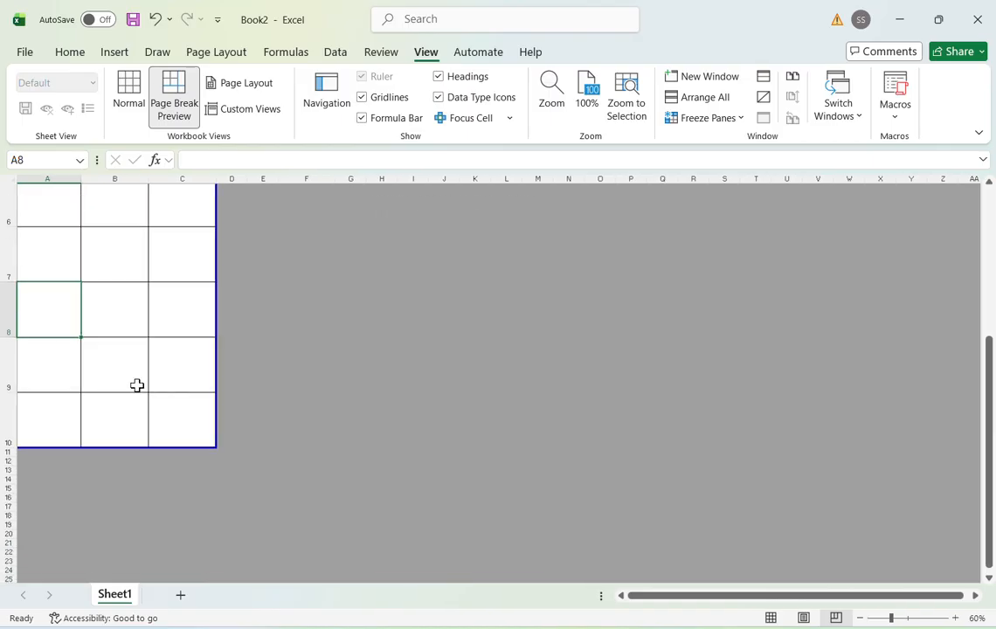
scroll(136, 387, "up", 2)
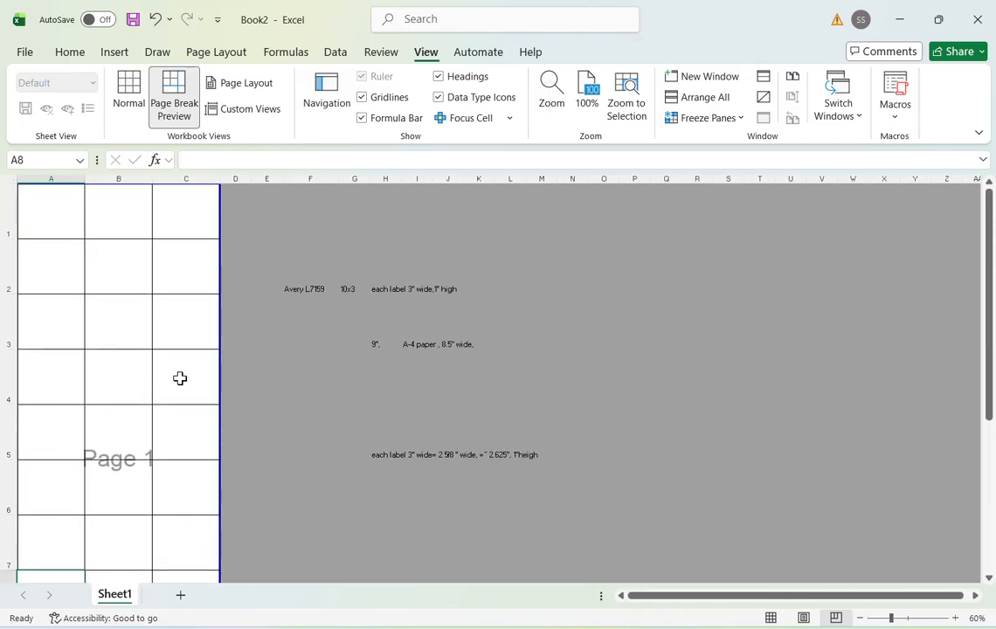
scroll(127, 510, "down", 4)
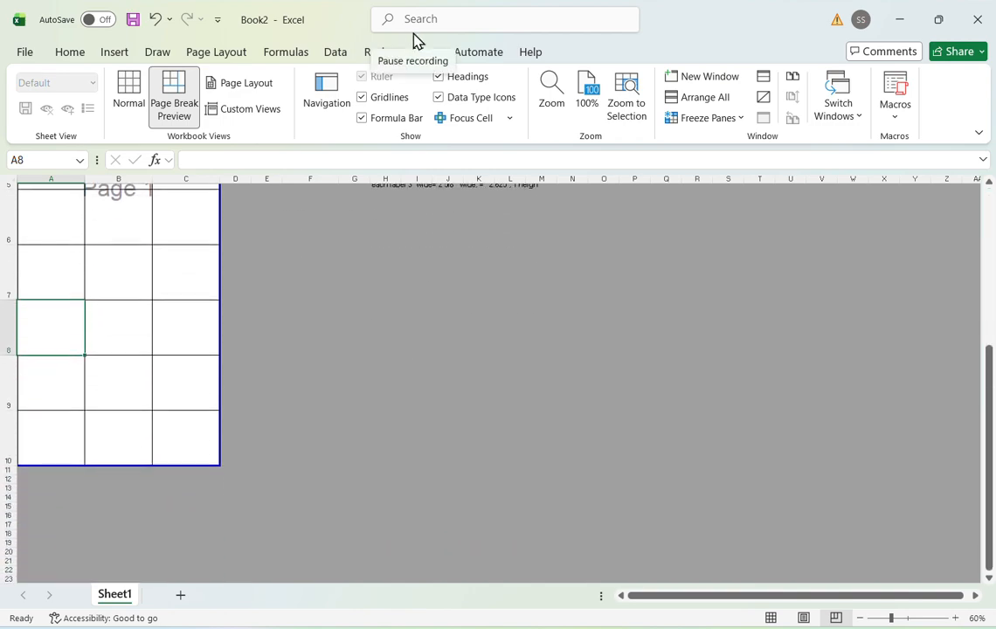
scroll(144, 372, "up", 3)
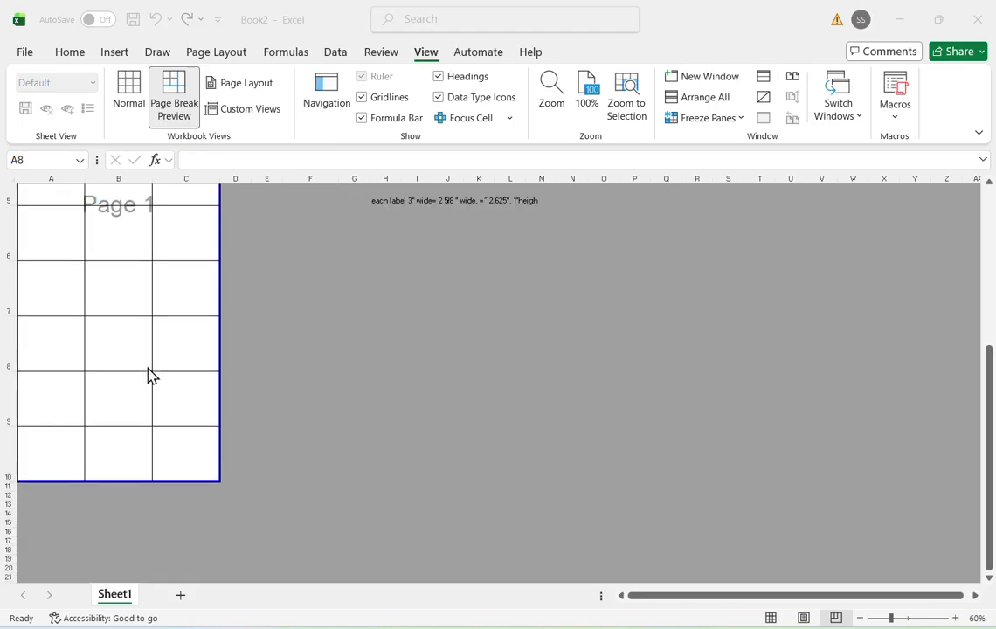
scroll(148, 376, "up", 2)
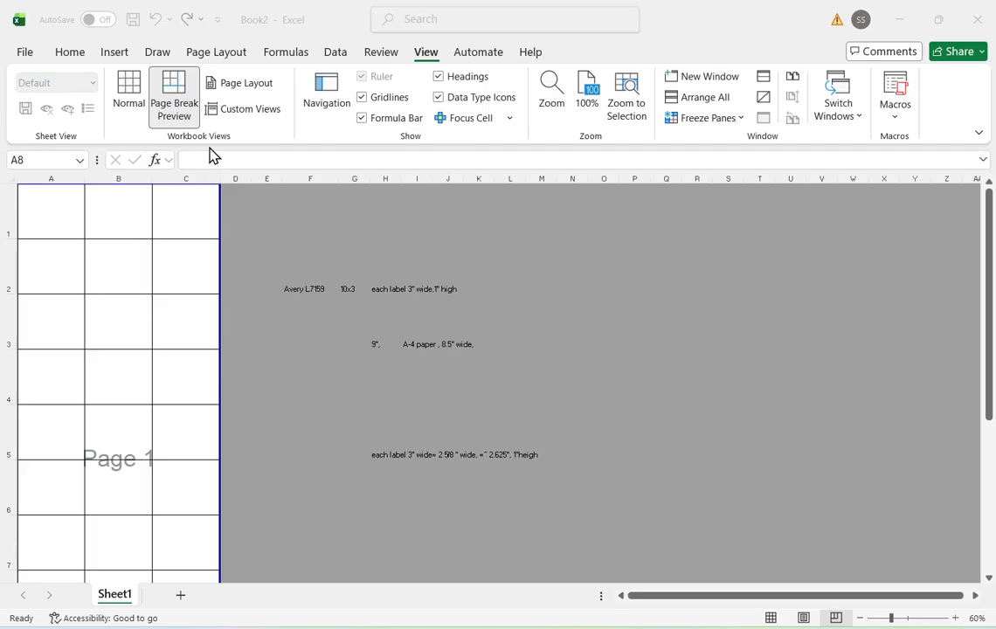
- Switch to Page Layout view, reduce the zoom, and examine how the label grid fills the page's width and height
left_click(245, 92)
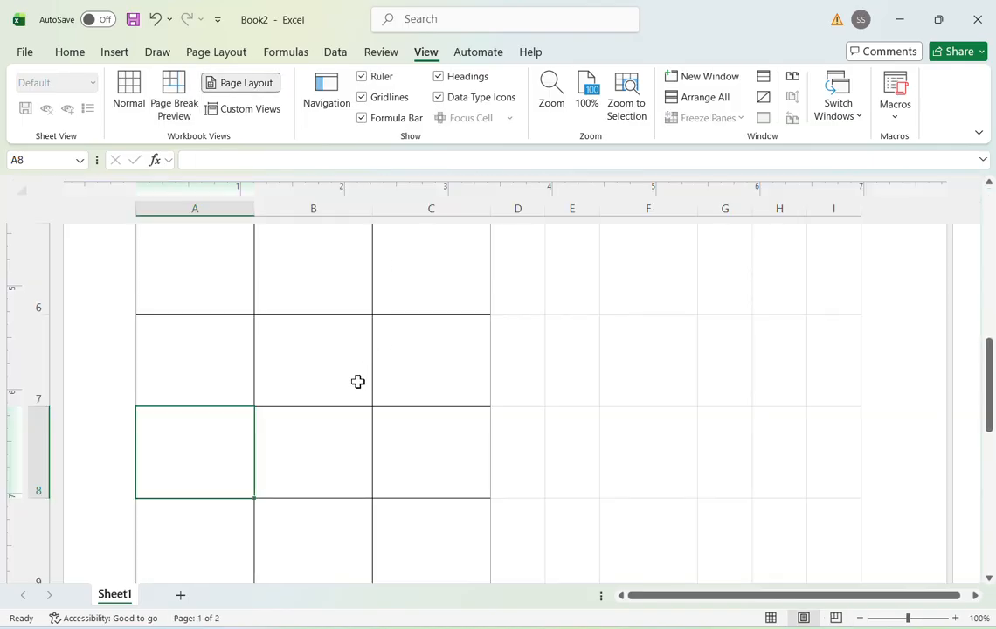
scroll(416, 392, "up", 3)
scroll(416, 392, "up", 5)
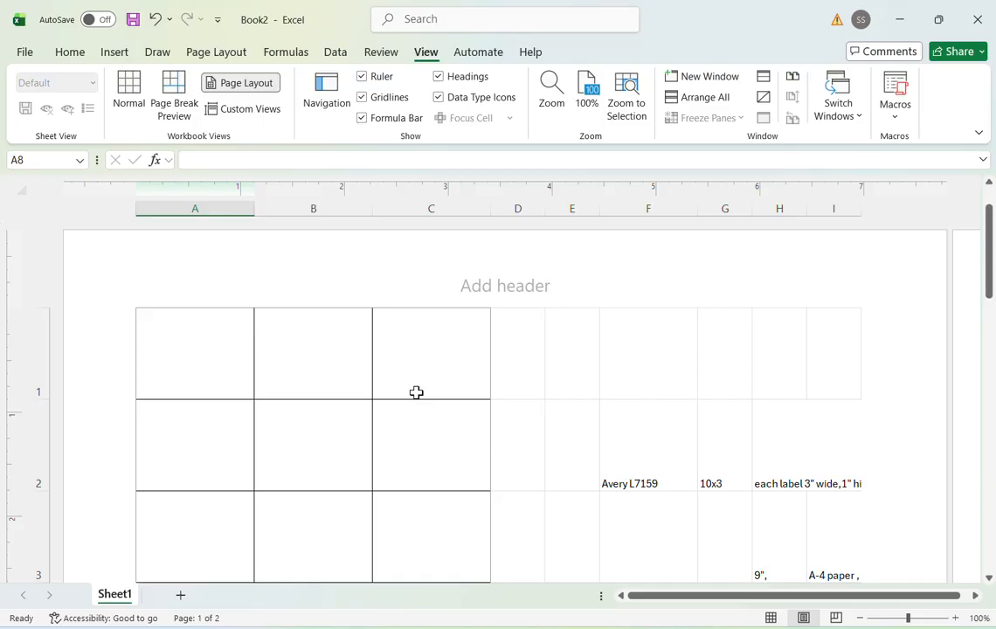
scroll(416, 392, "down", 3)
scroll(416, 393, "down", 6)
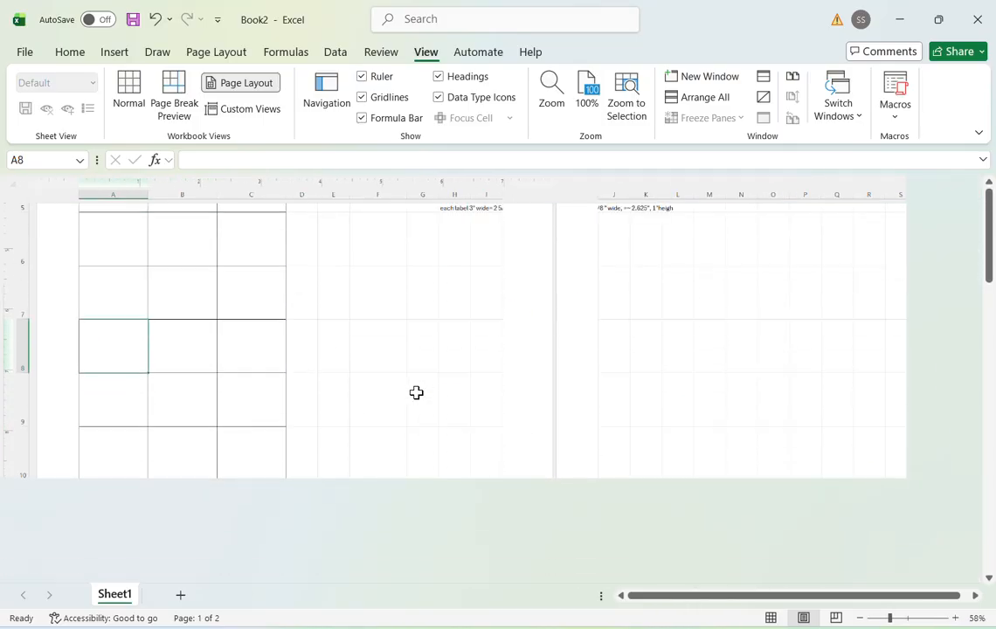
scroll(416, 392, "up", 1)
scroll(415, 392, "down", 4)
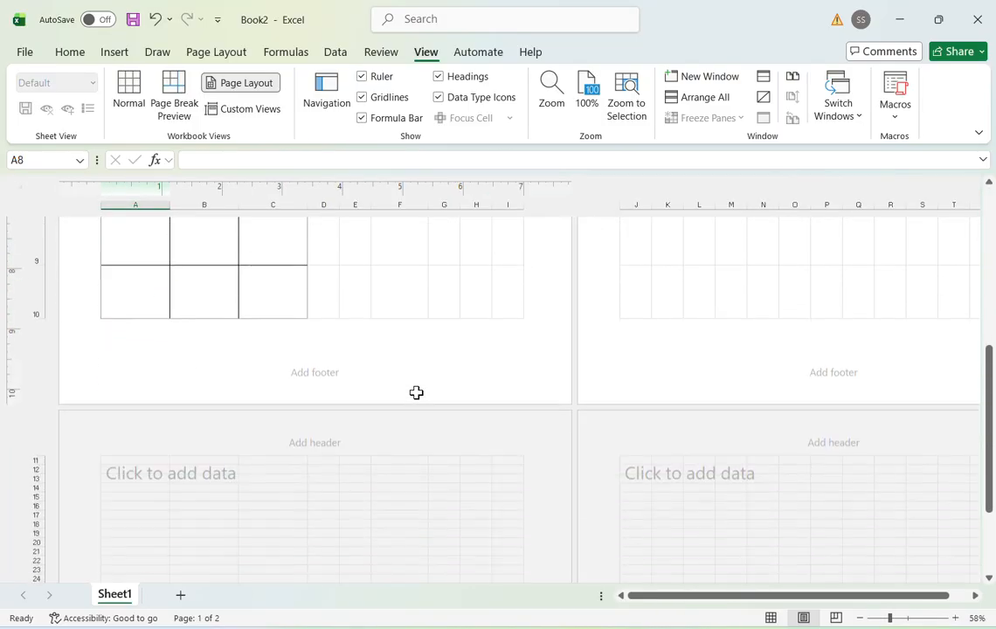
scroll(416, 392, "up", 5)
scroll(416, 392, "up", 2)
scroll(416, 392, "left", 1)
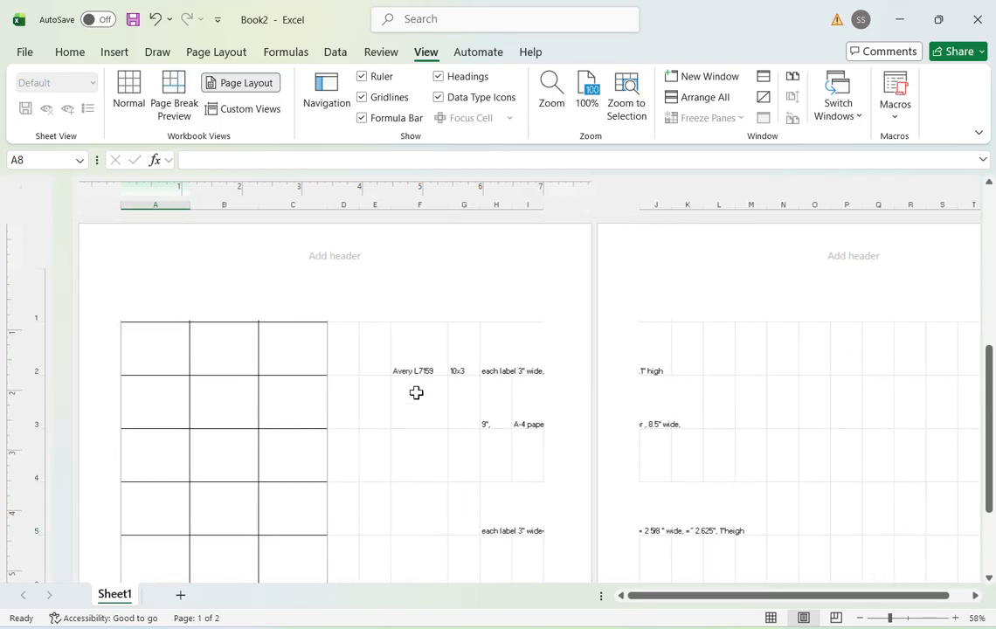
scroll(415, 392, "right", 1)
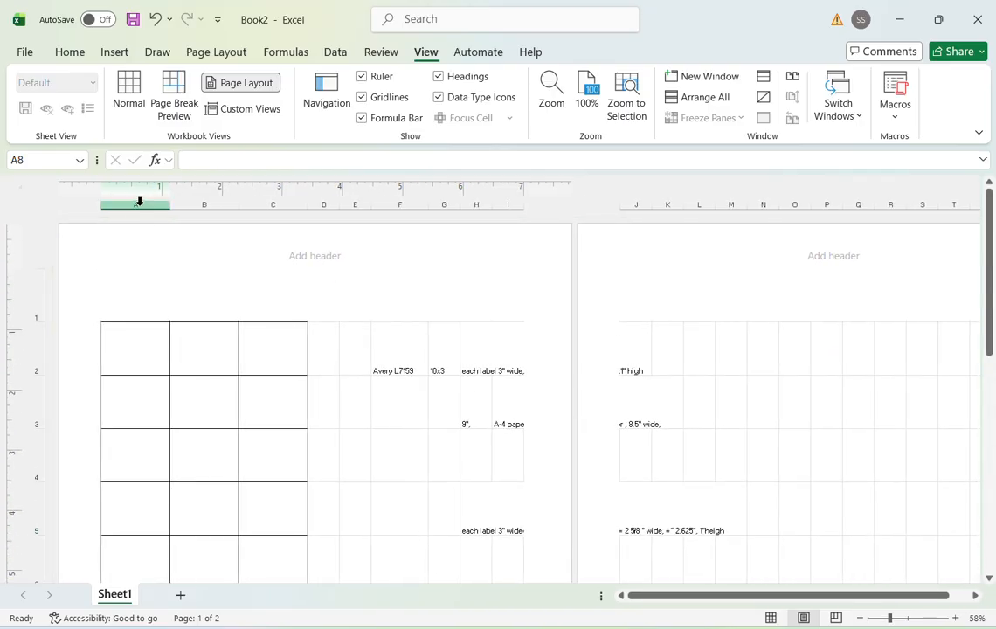
scroll(159, 362, "down", 1)
scroll(159, 363, "up", 1)
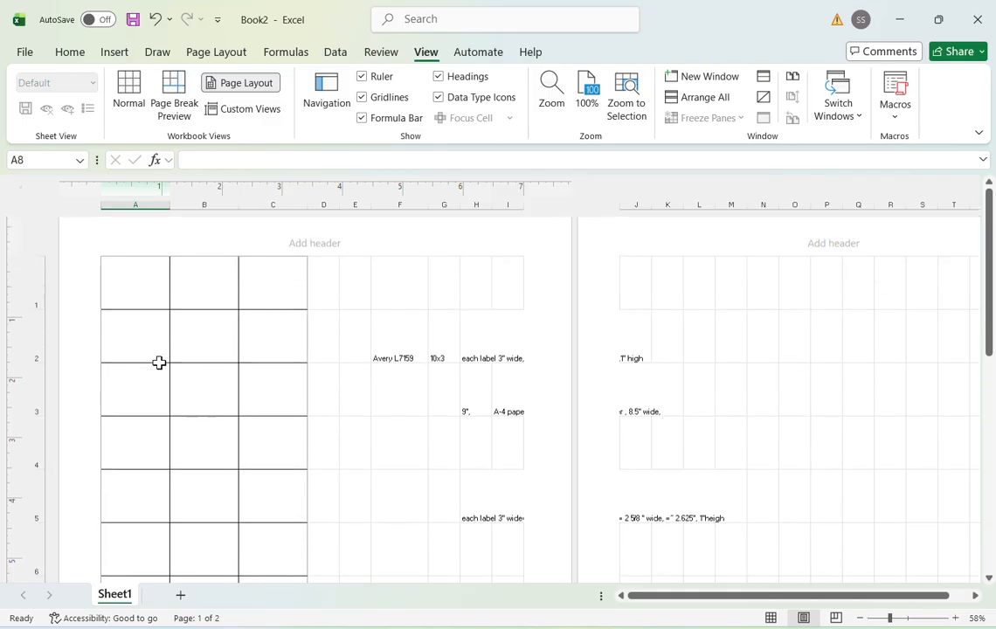
scroll(106, 282, "up", 1)
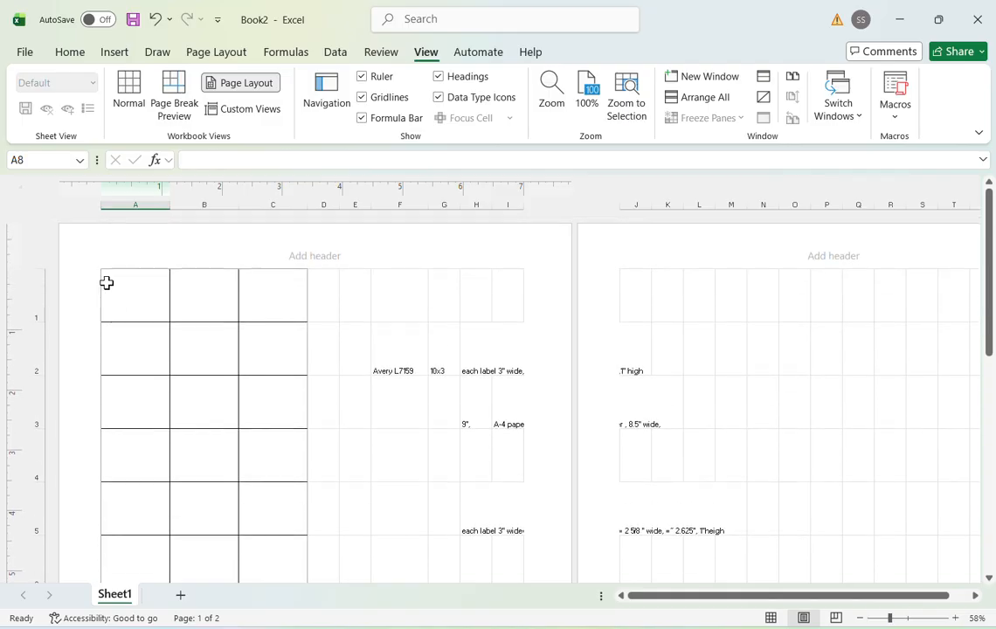
- Set the width of columns A to C to 2 inches
left_click(131, 204)
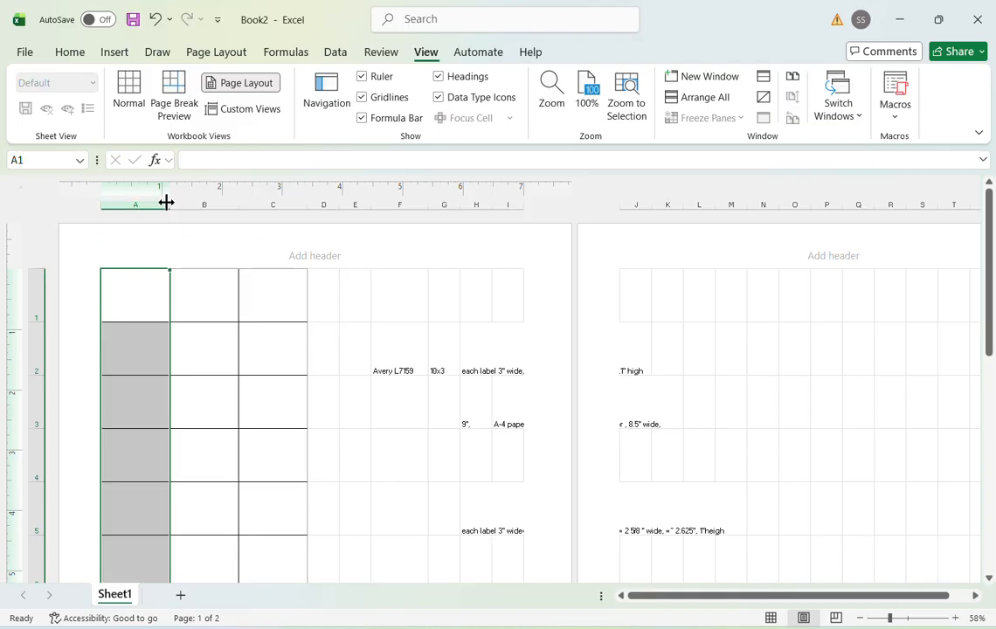
left_click_drag(165, 203, 306, 203)
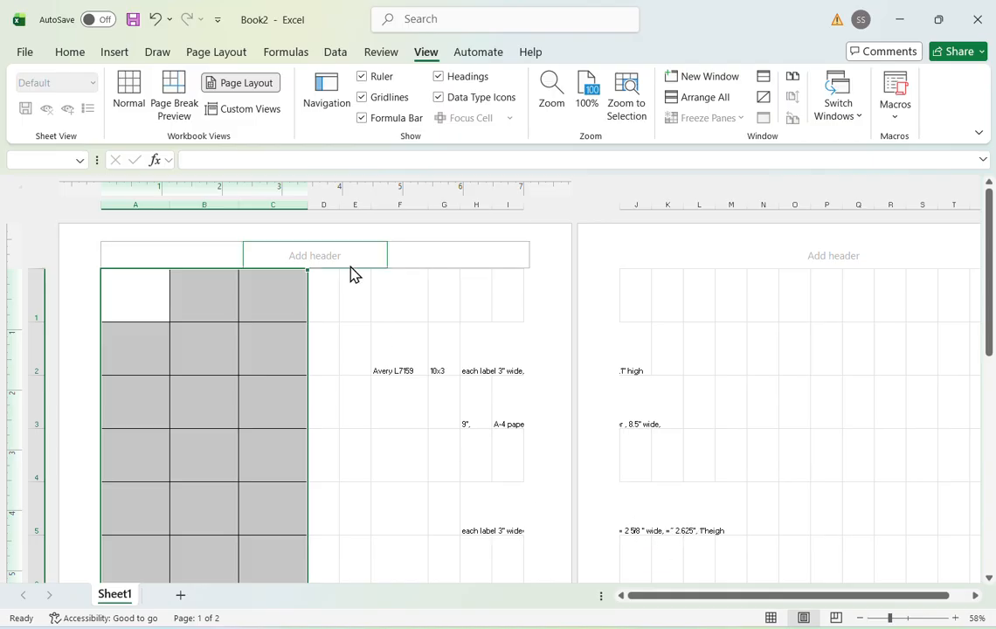
right_click(201, 287)
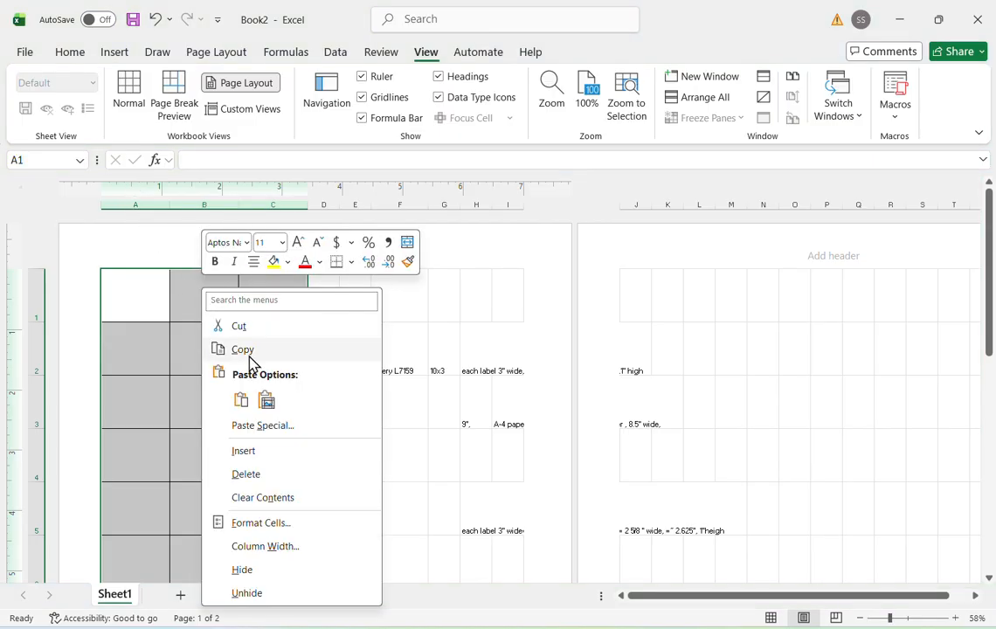
left_click(277, 549)
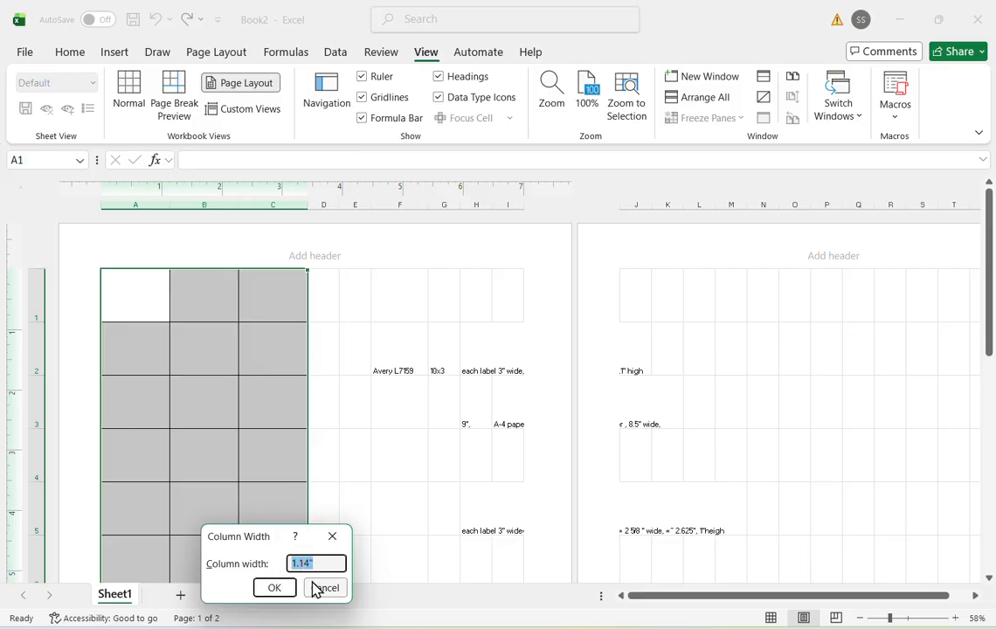
type("2.625")
key("Return")
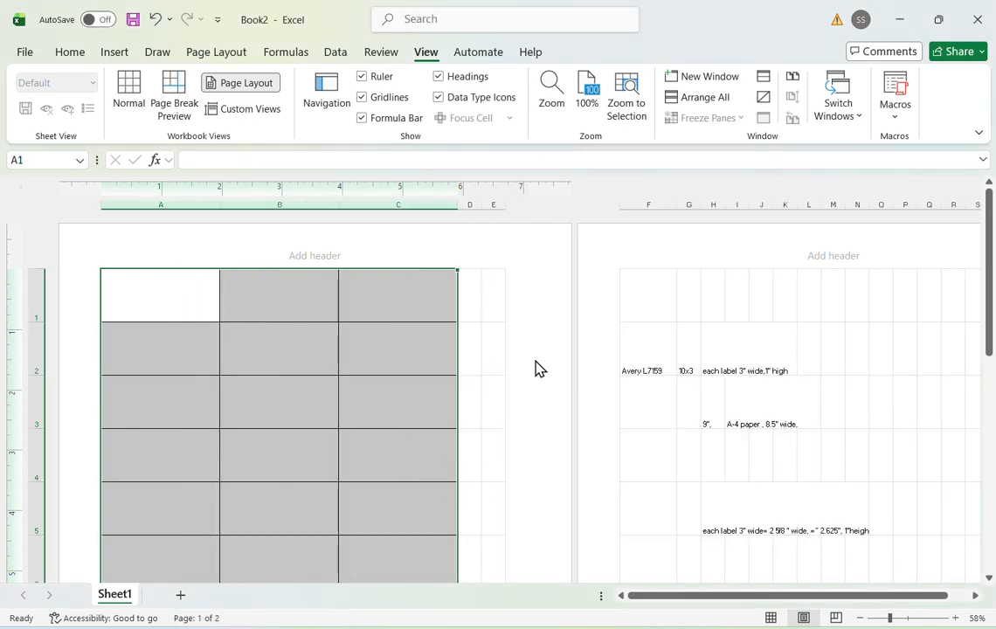
- Check the widened label grid on the page layout, then against the page boundary in Page Break Preview
scroll(470, 365, "down", 5)
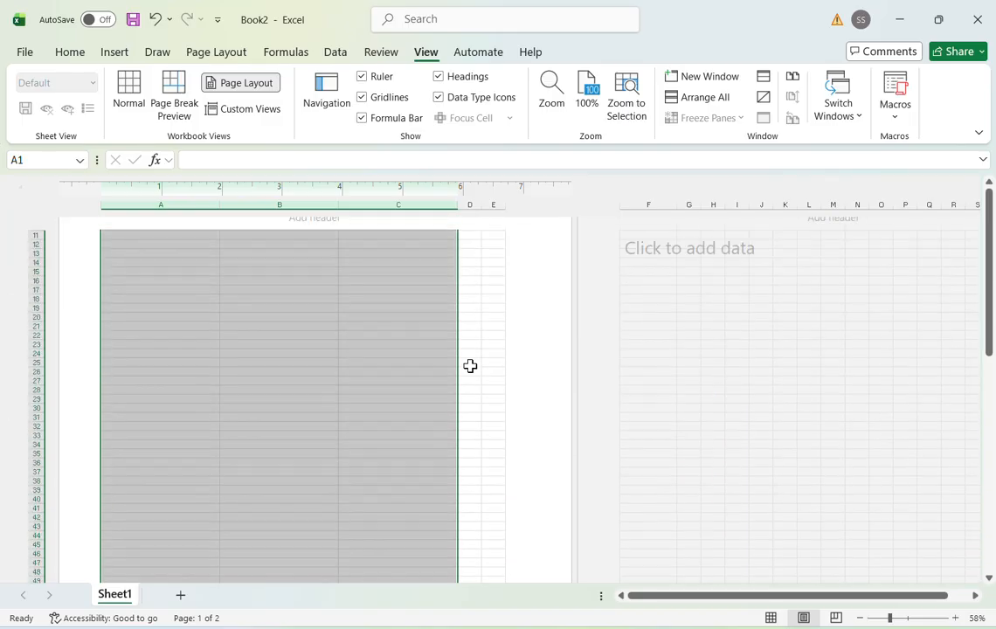
scroll(470, 365, "up", 5)
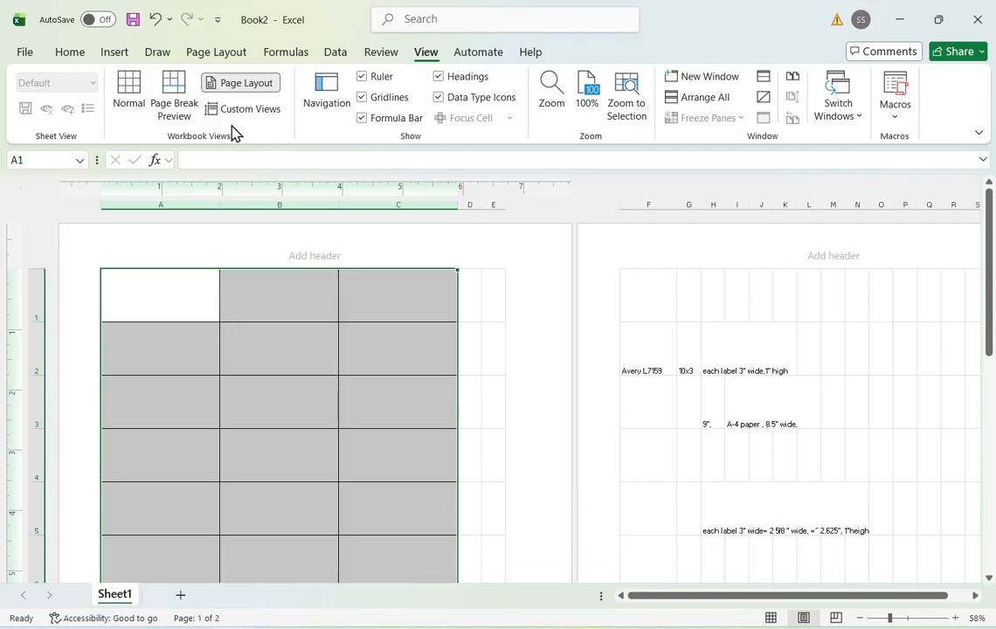
left_click(174, 91)
left_click(294, 380)
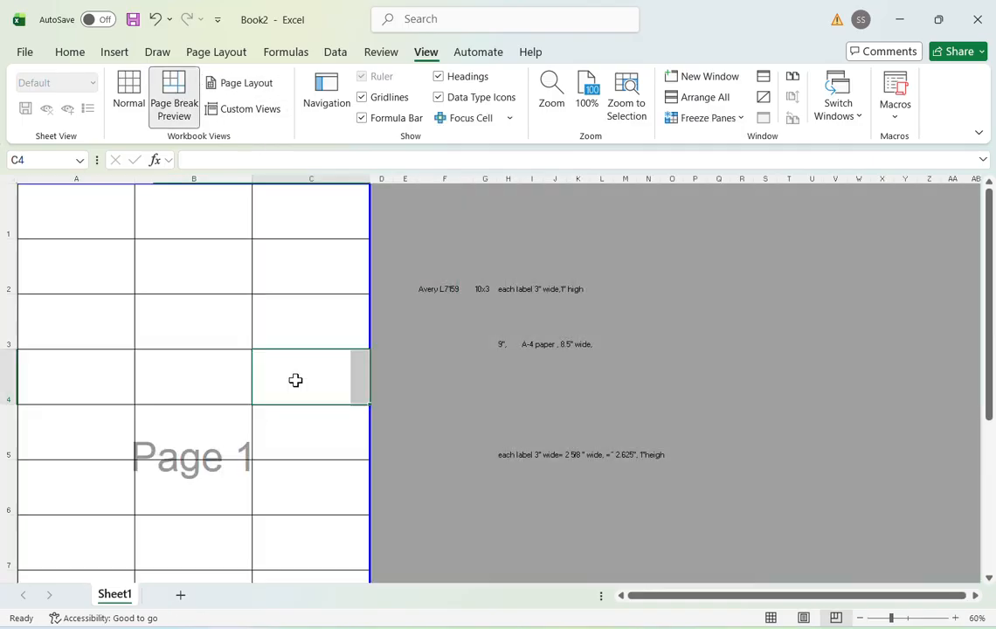
- Widen columns C and B slightly in Page Break Preview, keeping the label grid within page 1
scroll(296, 380, "down", 3)
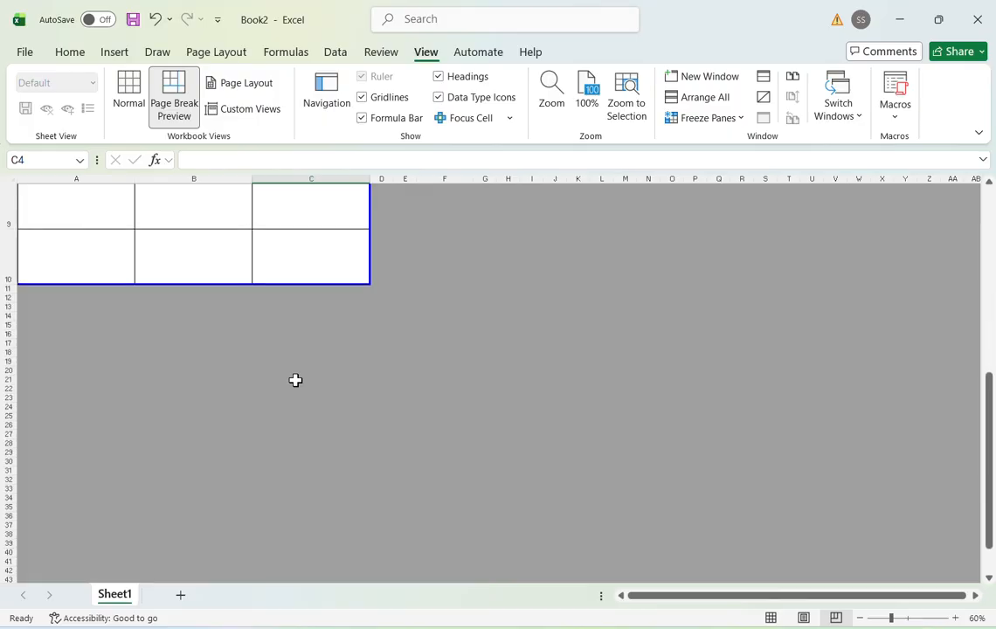
scroll(296, 380, "up", 3)
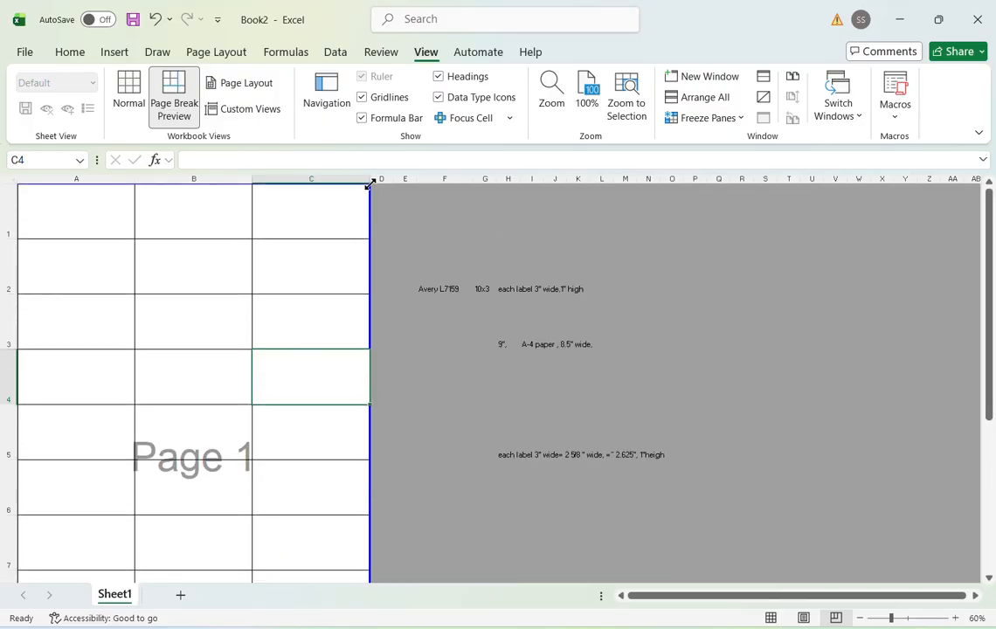
left_click_drag(368, 180, 387, 179)
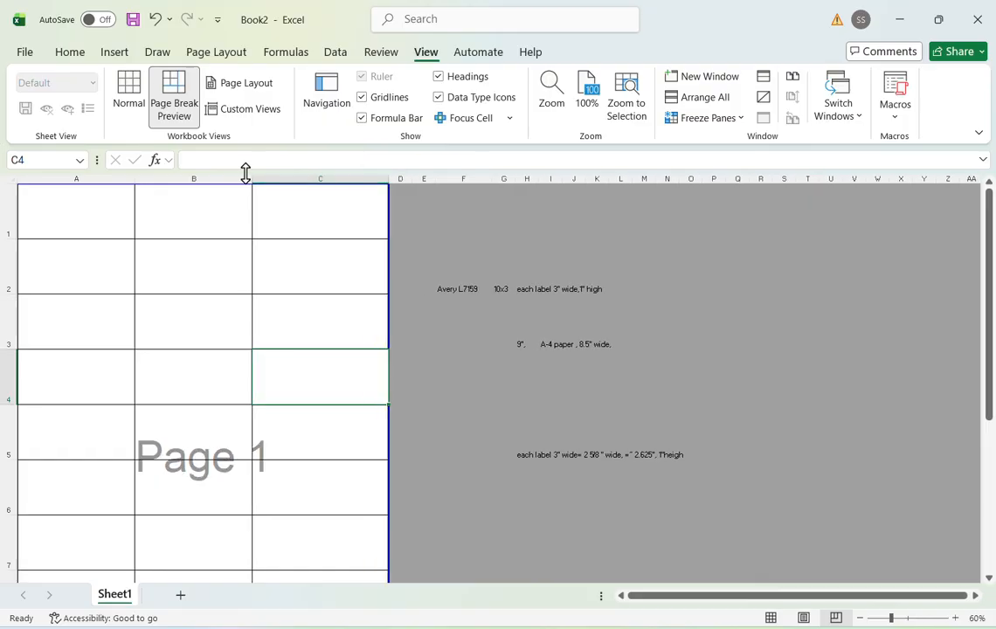
left_click_drag(256, 178, 269, 183)
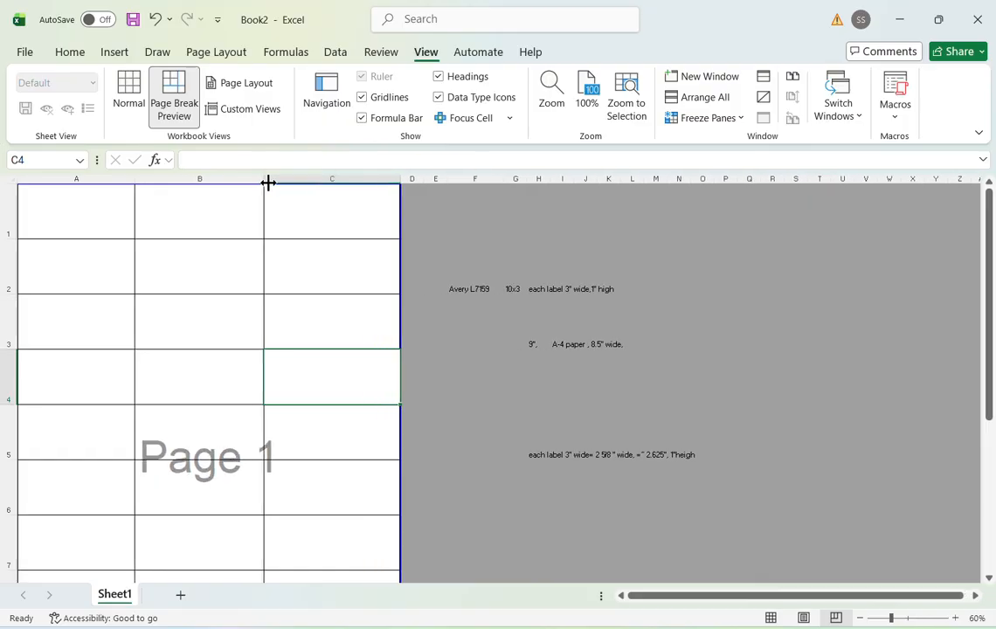
- Switch to Page Layout view and widen column C to take up the remaining width of the first page
left_click(226, 87)
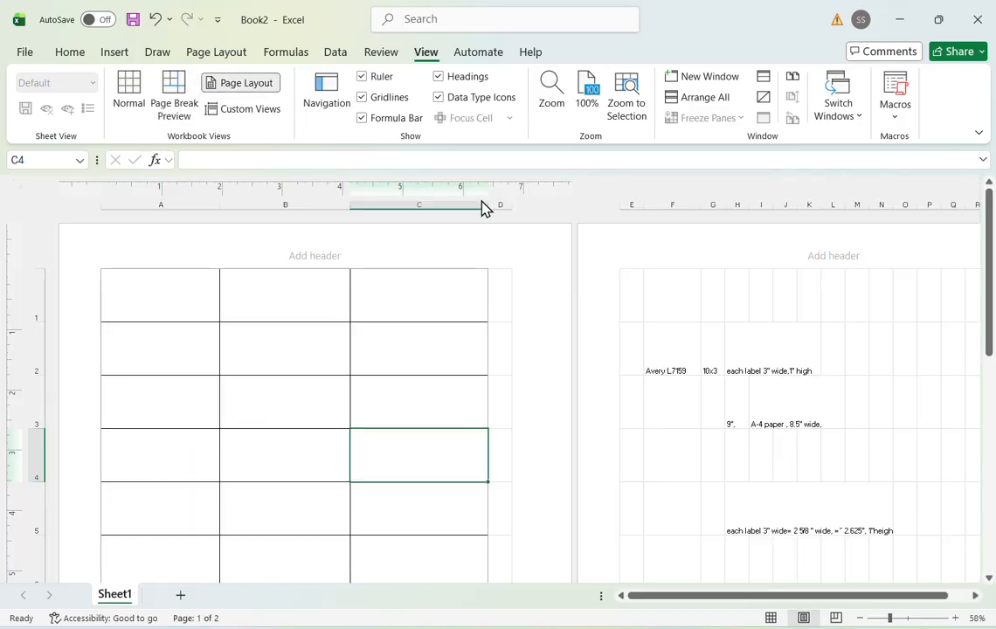
left_click_drag(491, 205, 513, 204)
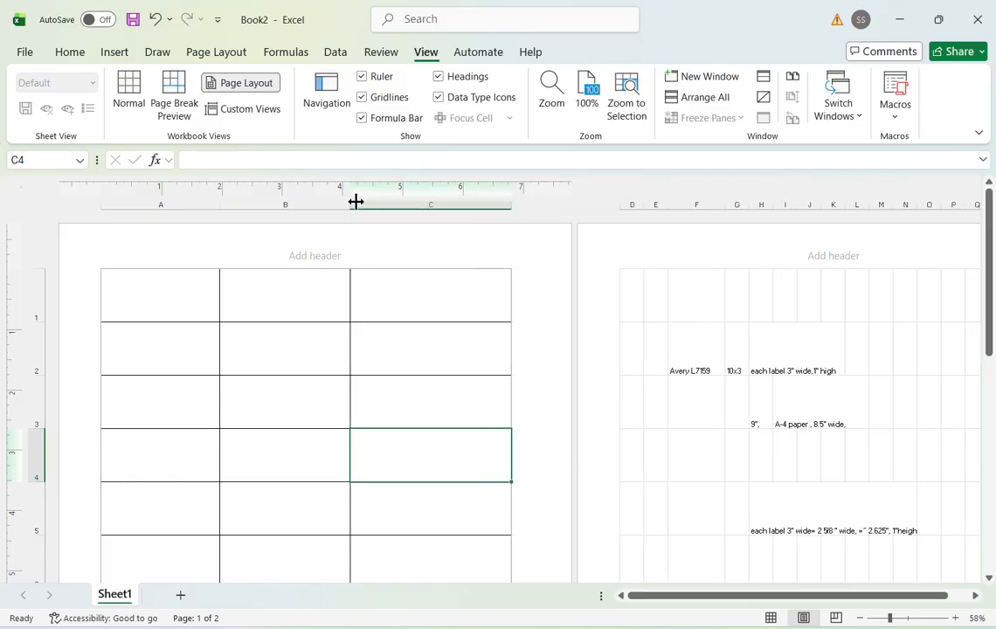
mouse_move(352, 205)
left_mouse_down()
mouse_move(369, 207)
mouse_move(350, 206)
left_mouse_up()
key("ctrl+z")
left_click(403, 393)
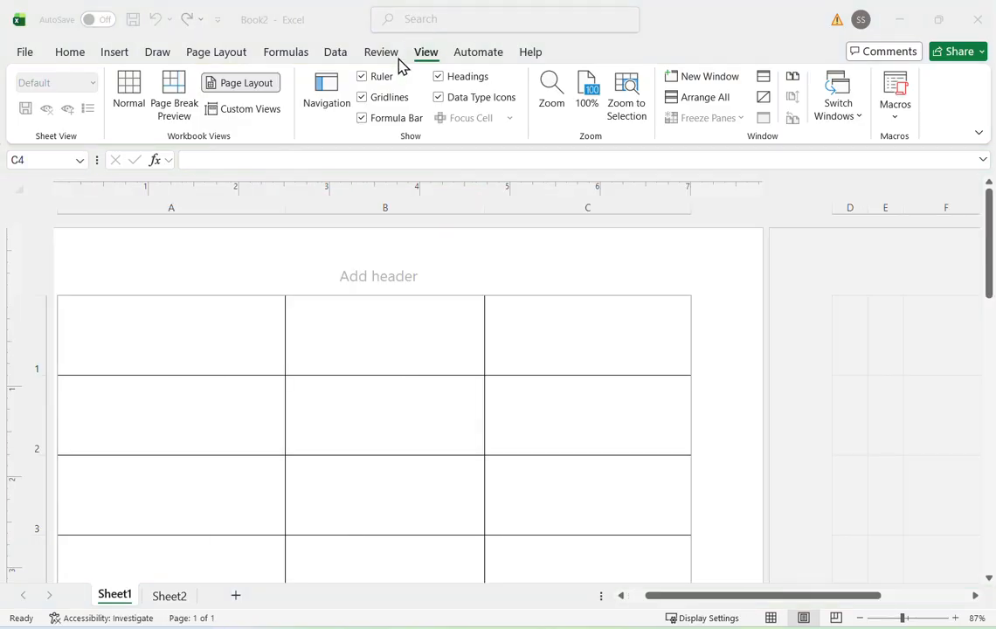
- Enter the sample text "Lable -1" in cell A1
scroll(268, 393, "down", 2)
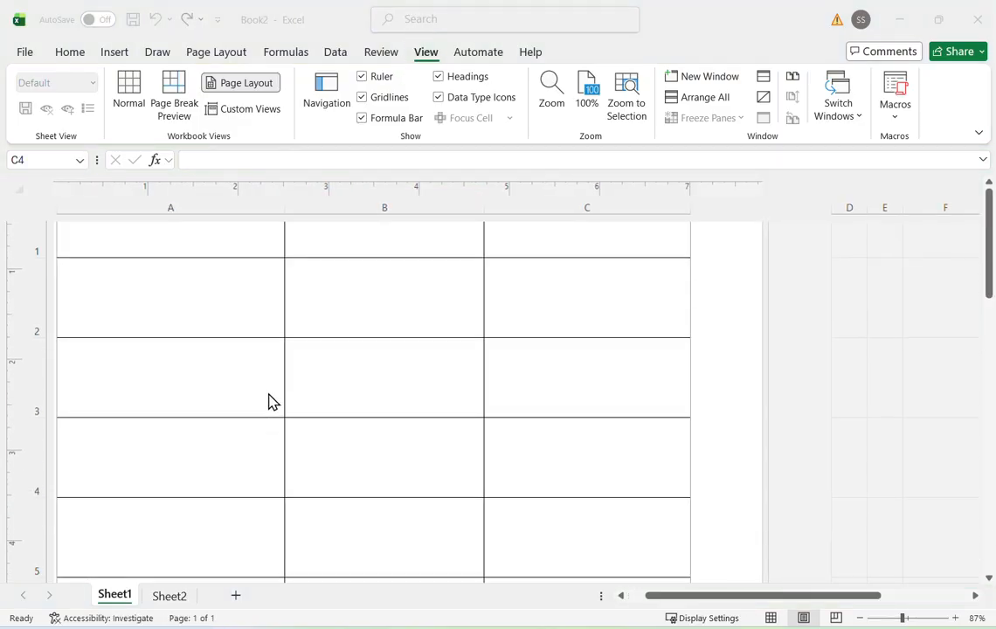
scroll(269, 395, "down", 3, "ctrl")
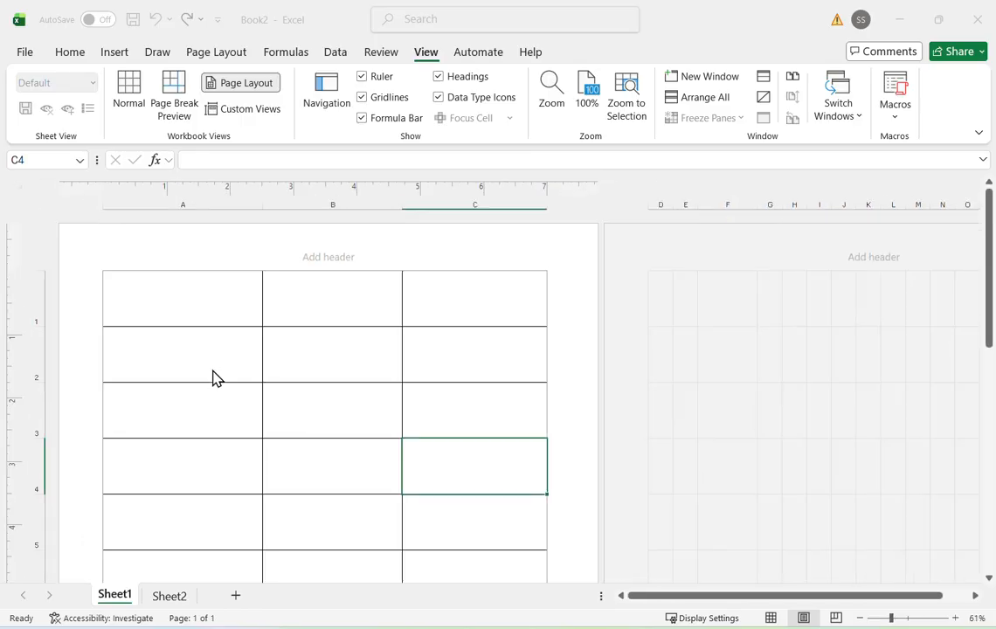
scroll(213, 378, "down", 2)
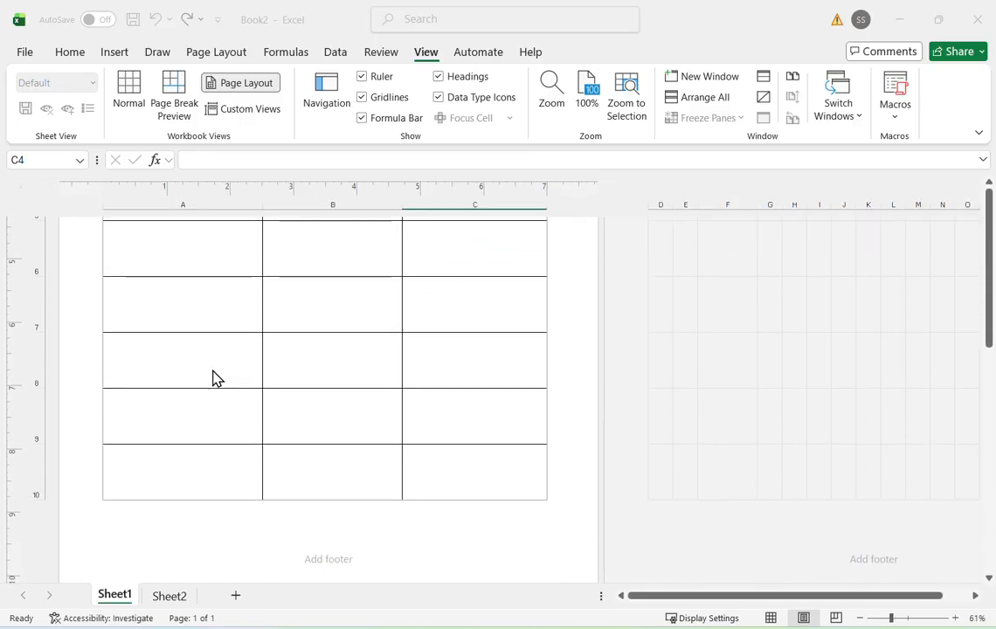
scroll(213, 378, "up", 3)
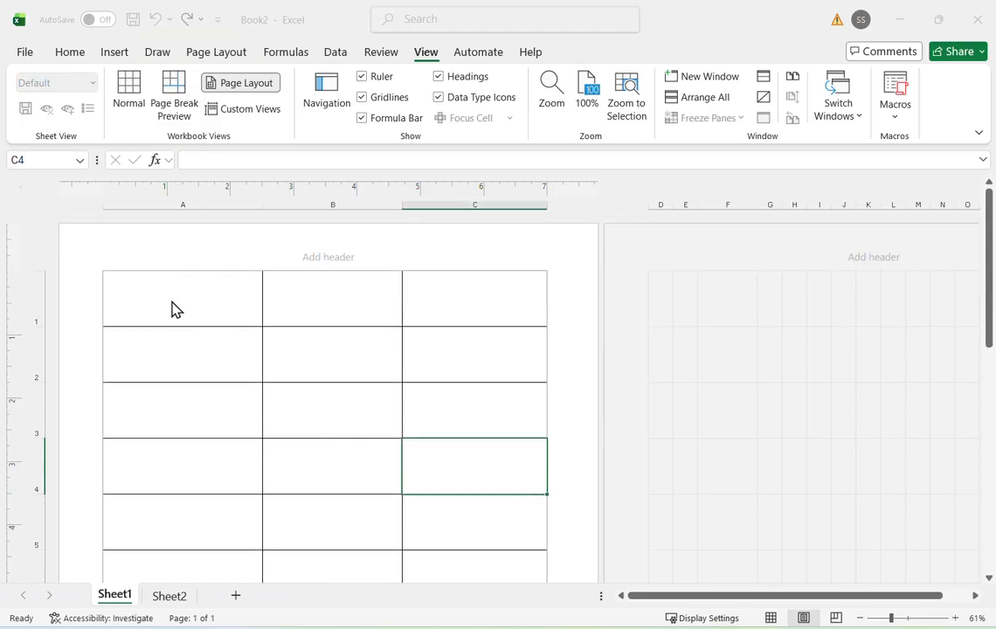
left_click(172, 300)
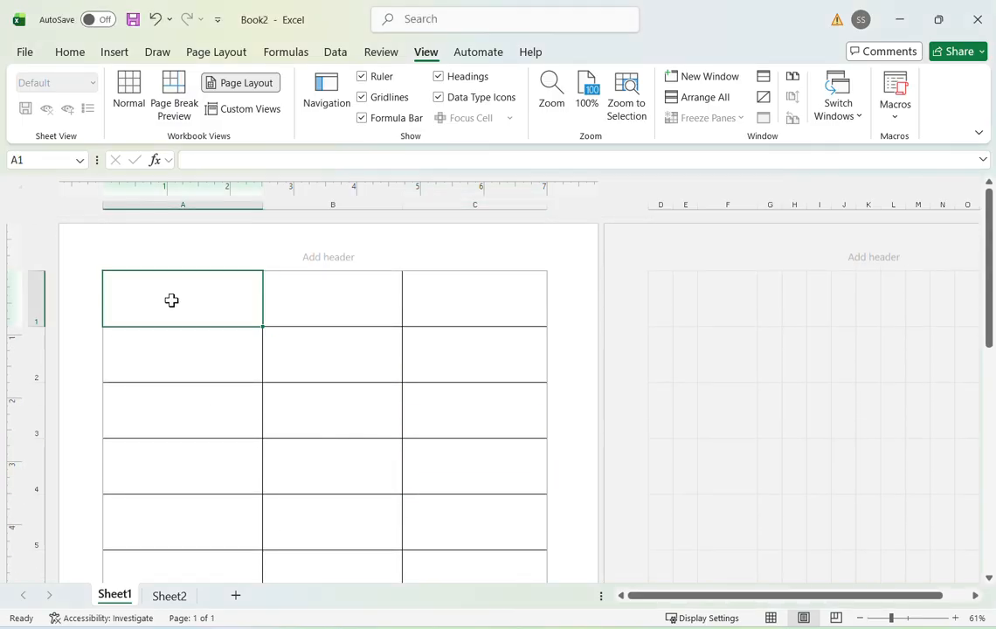
type("Lan")
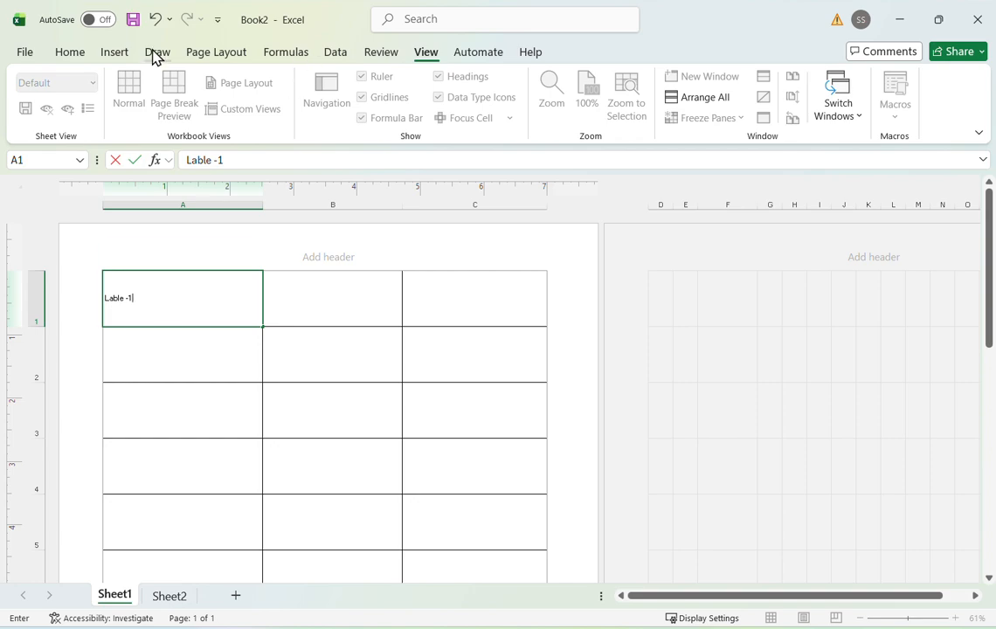
left_click(70, 54)
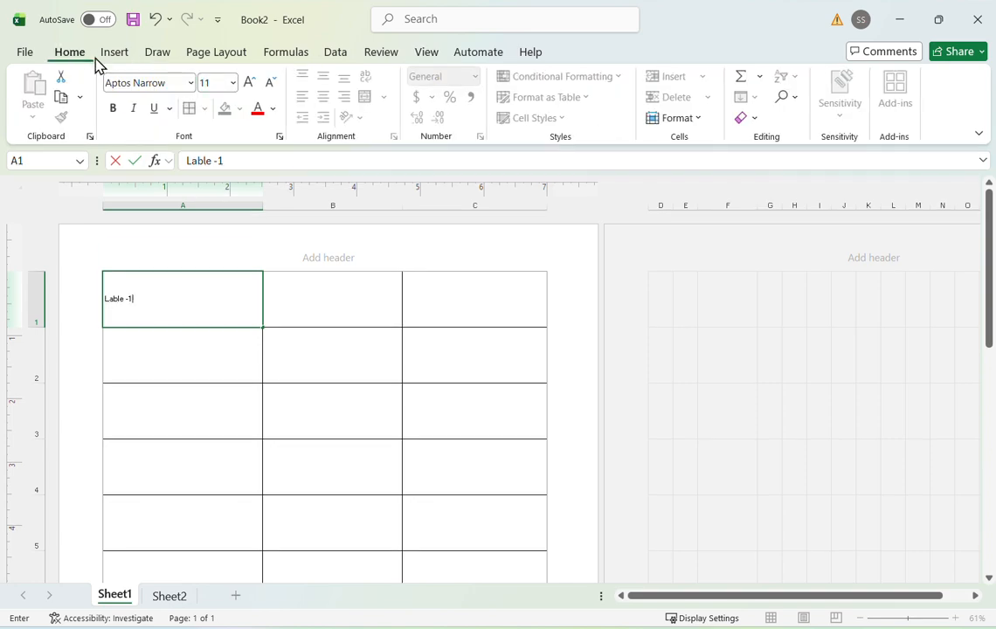
left_click_drag(189, 298, 100, 297)
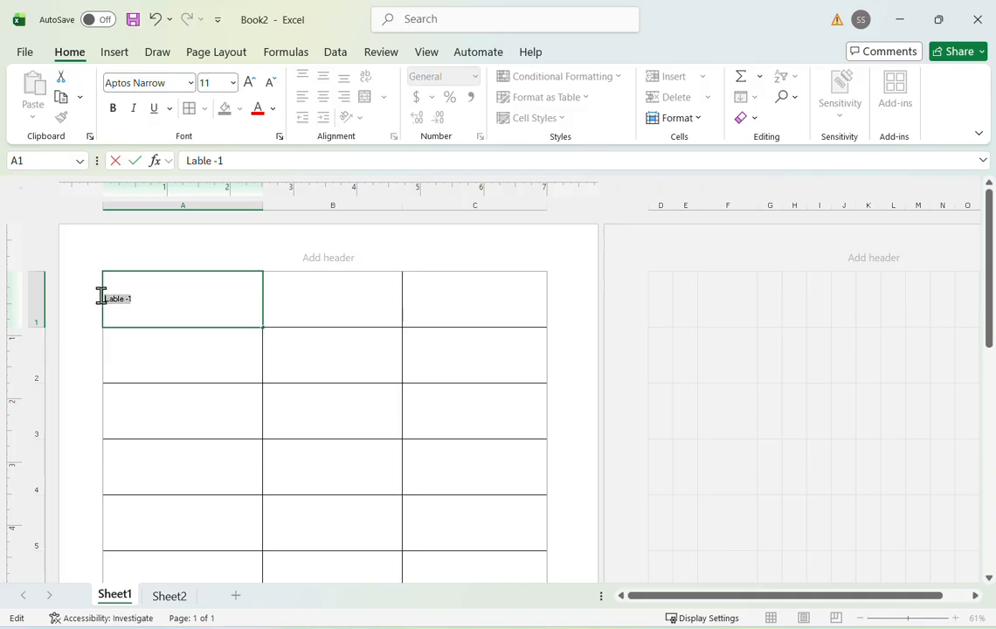
left_click(220, 325)
left_click(272, 305)
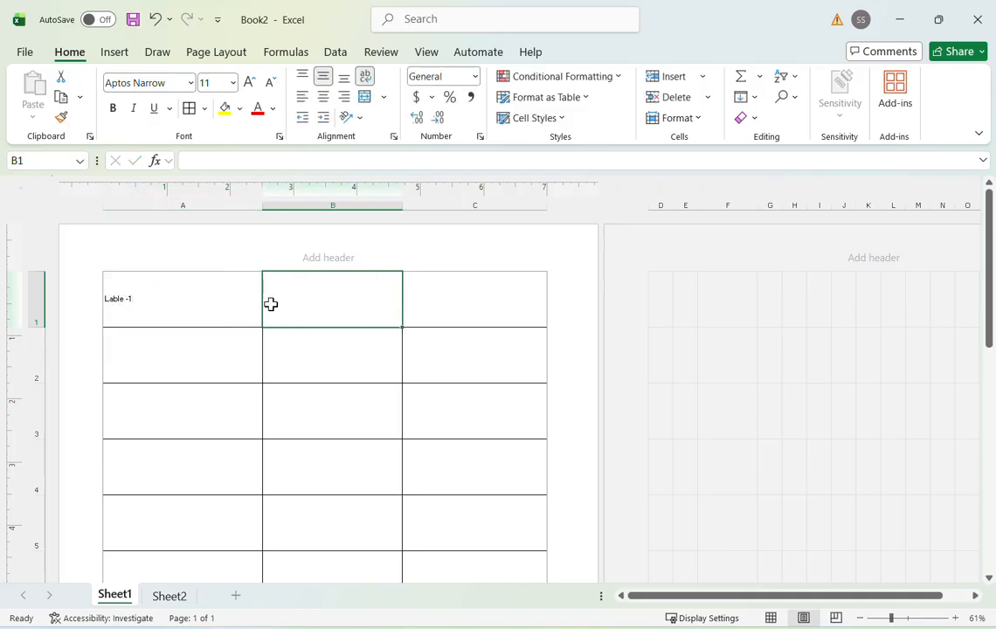
- Center the contents of all label cells A1:C10 both horizontally and vertically
left_click(187, 298)
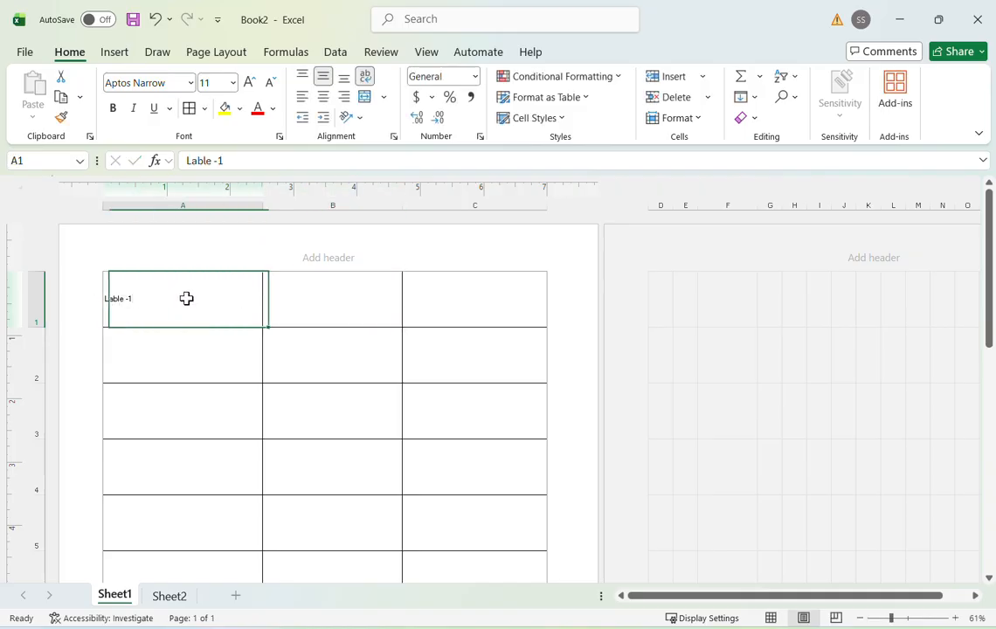
left_click(324, 98)
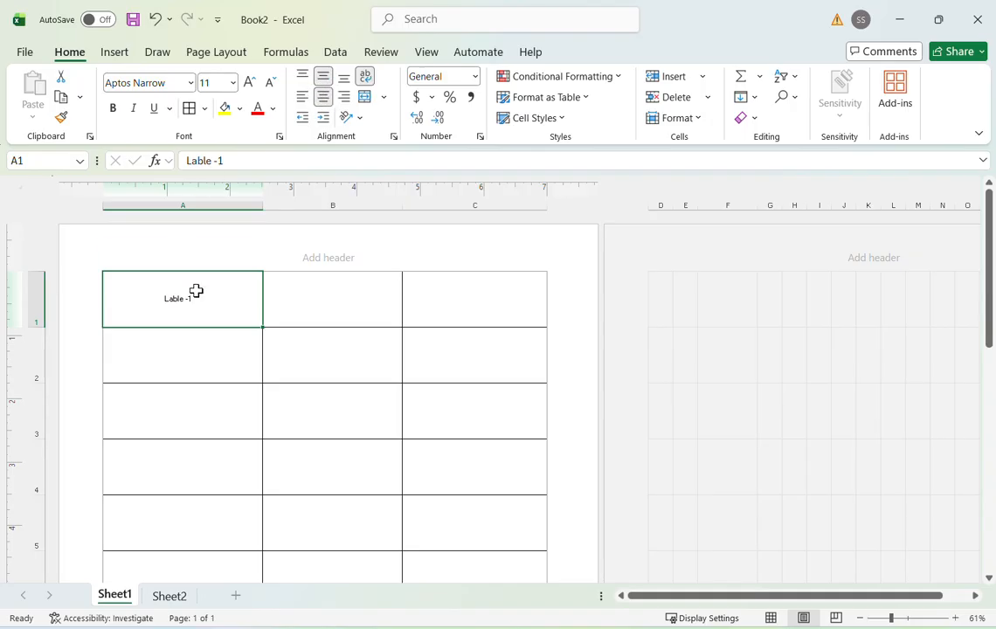
key("shift+Right")
key("shift+Right")
key("shift+Down")
key("shift+Down")
key("shift+Down")
key("shift+Down")
key("shift+Down")
key("shift+Down")
key("shift+Down")
key("shift+Down")
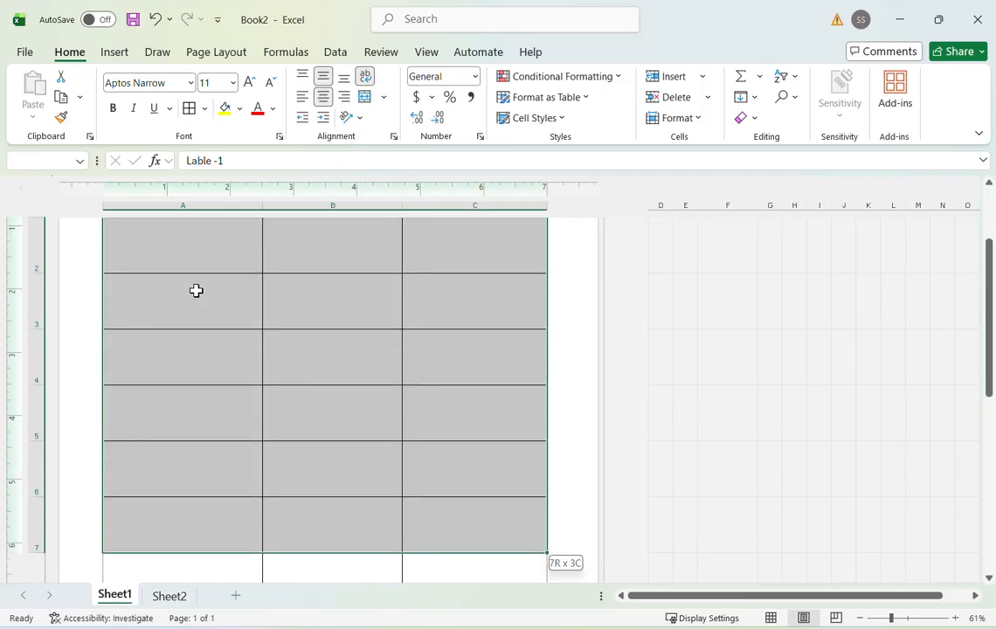
key("shift+Down")
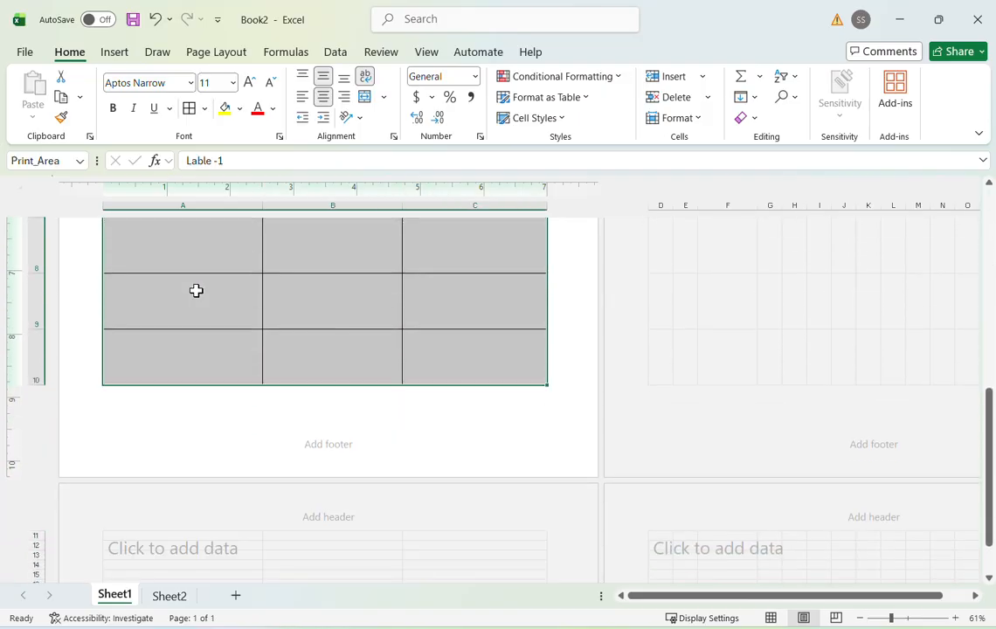
left_click(327, 97)
left_click(325, 82)
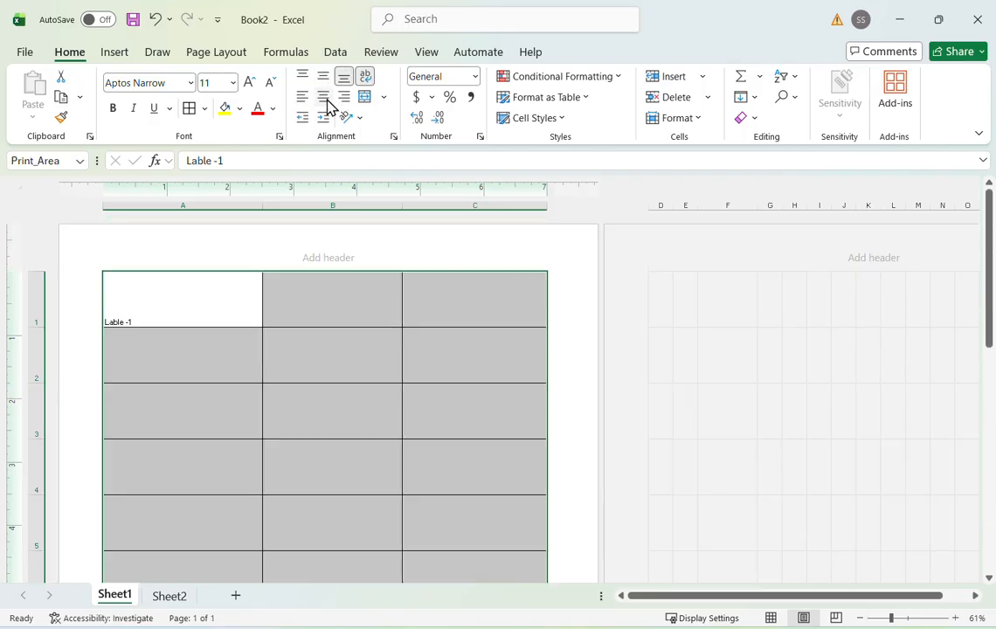
left_click(324, 97)
left_click(323, 76)
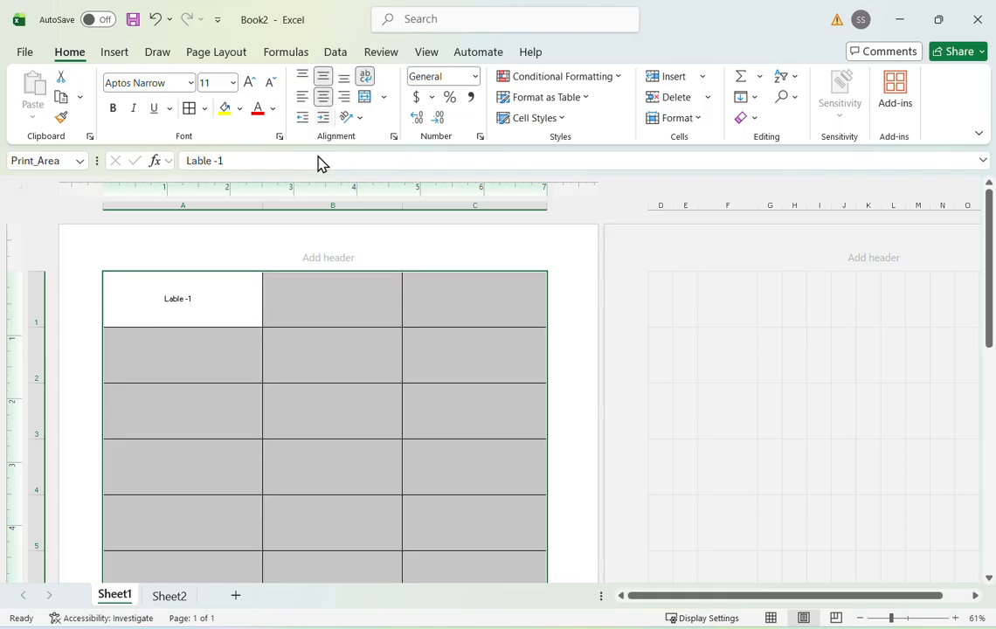
left_click(336, 339)
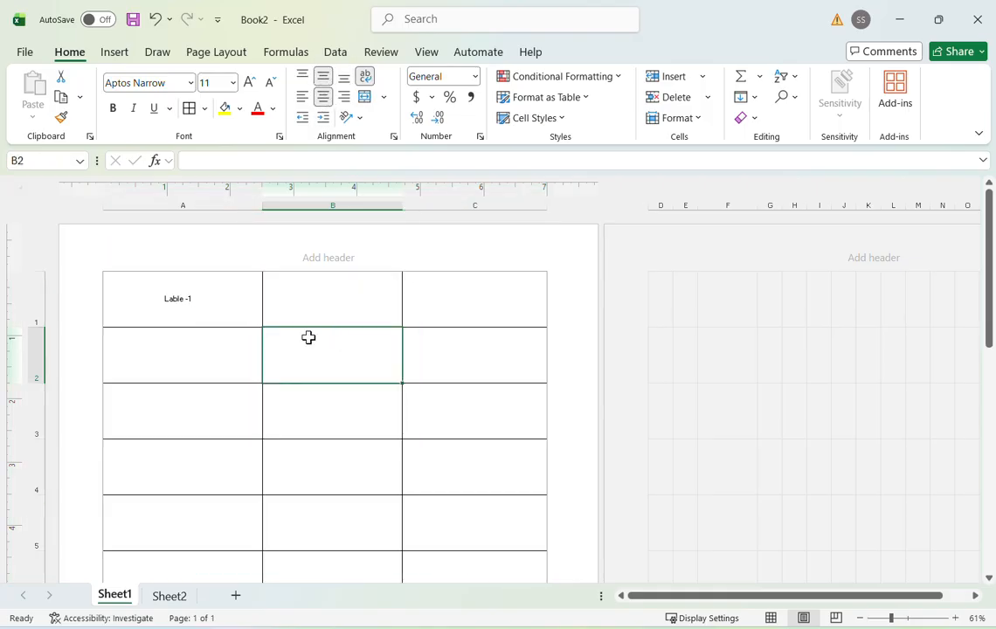
- Examine the bordered label sheet in the print preview, then return to the worksheet
double_click(324, 292)
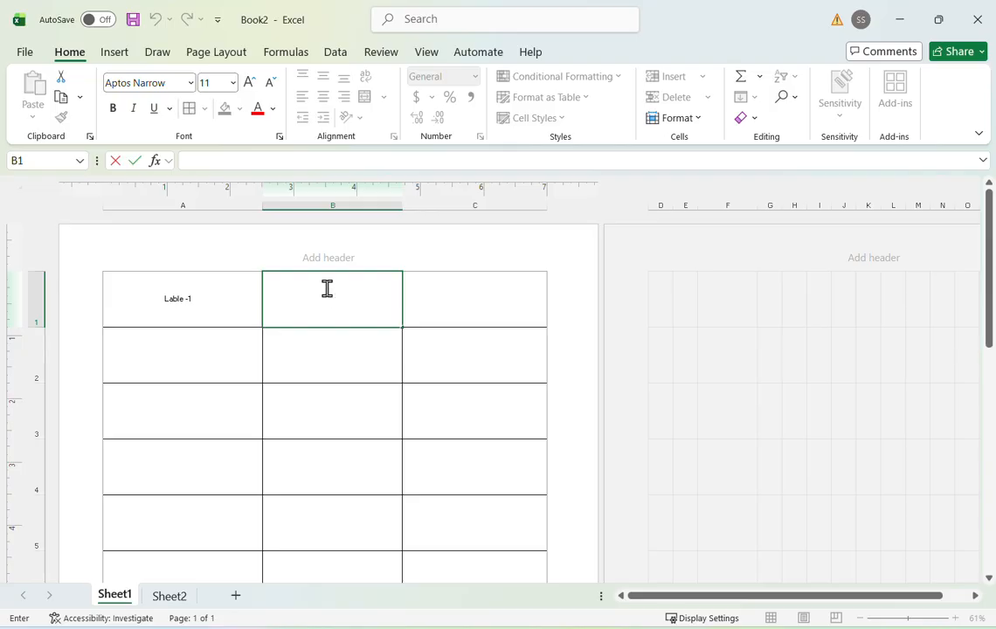
left_click(346, 401)
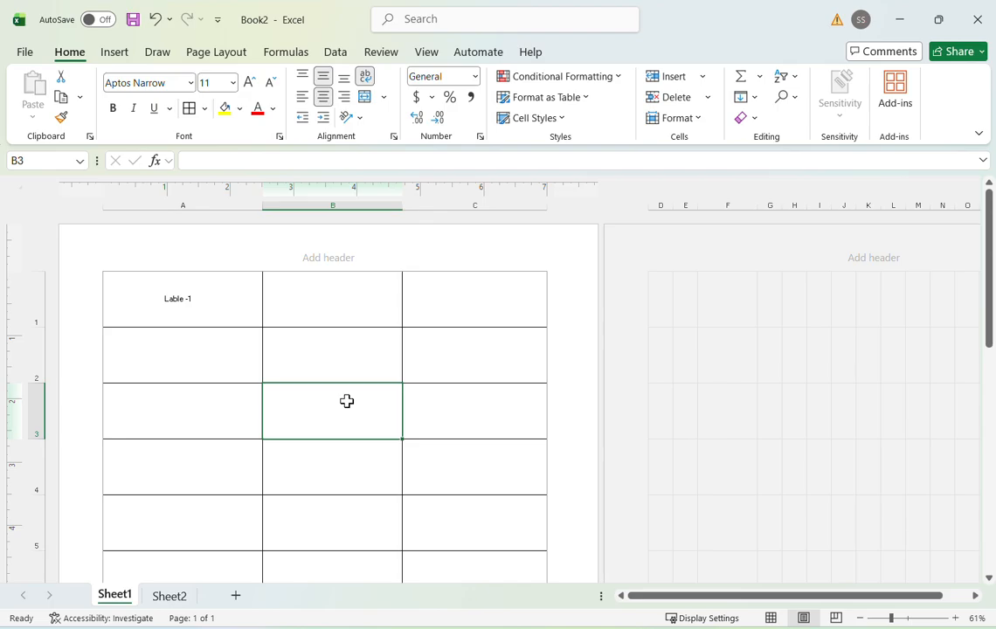
key("ctrl+p")
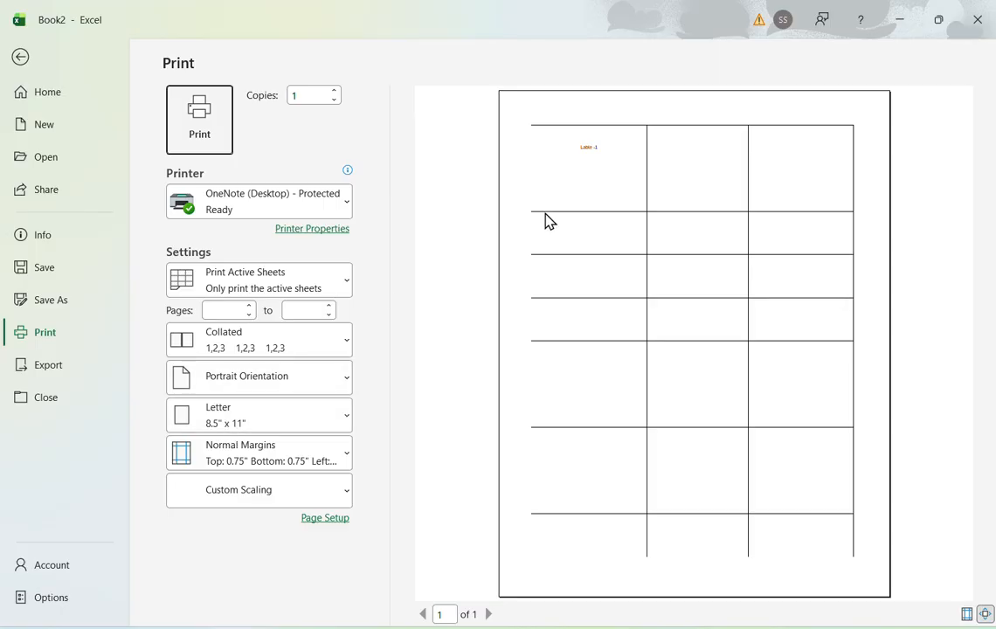
left_click(21, 53)
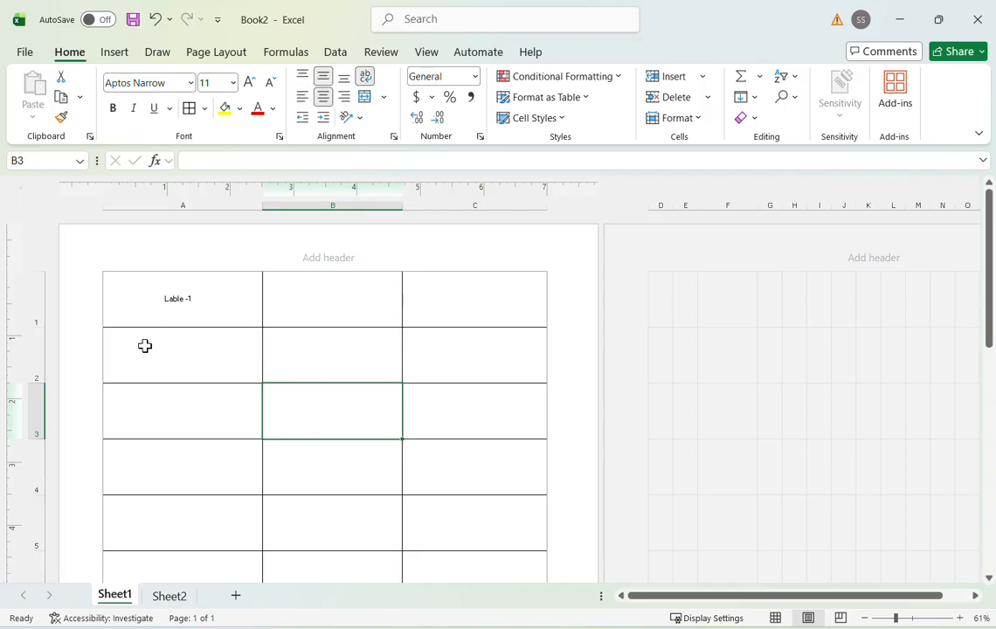
- Remove all borders from the label grid A1:C10
left_click(129, 297)
key("shift+Right")
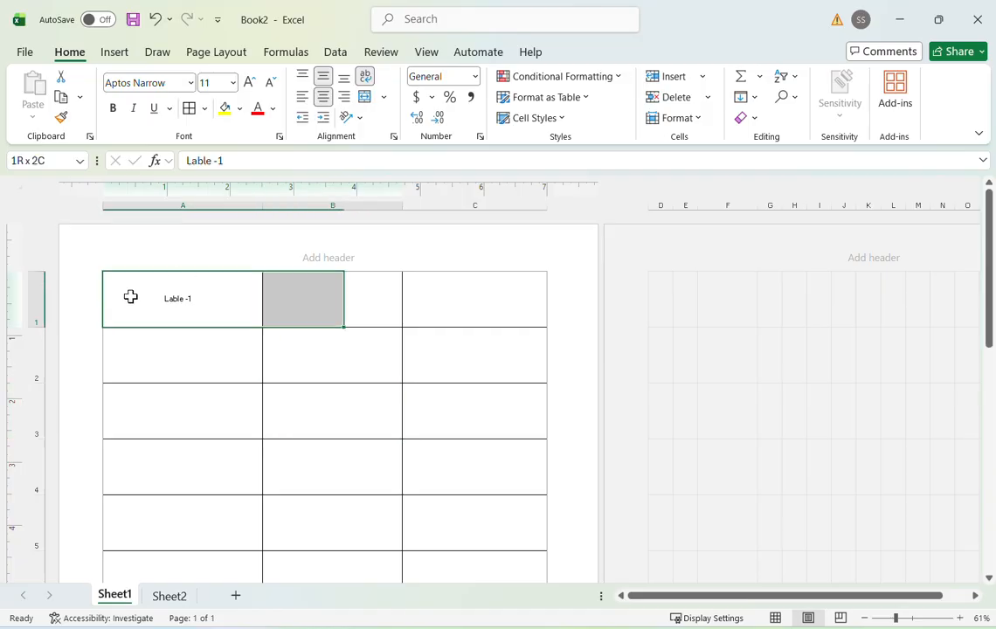
key("shift+Right")
key("shift+Down")
key("shift+Down")
key("shift+Down")
key("shift+Down")
key("shift+Down")
key("shift+Down")
key("shift+Down")
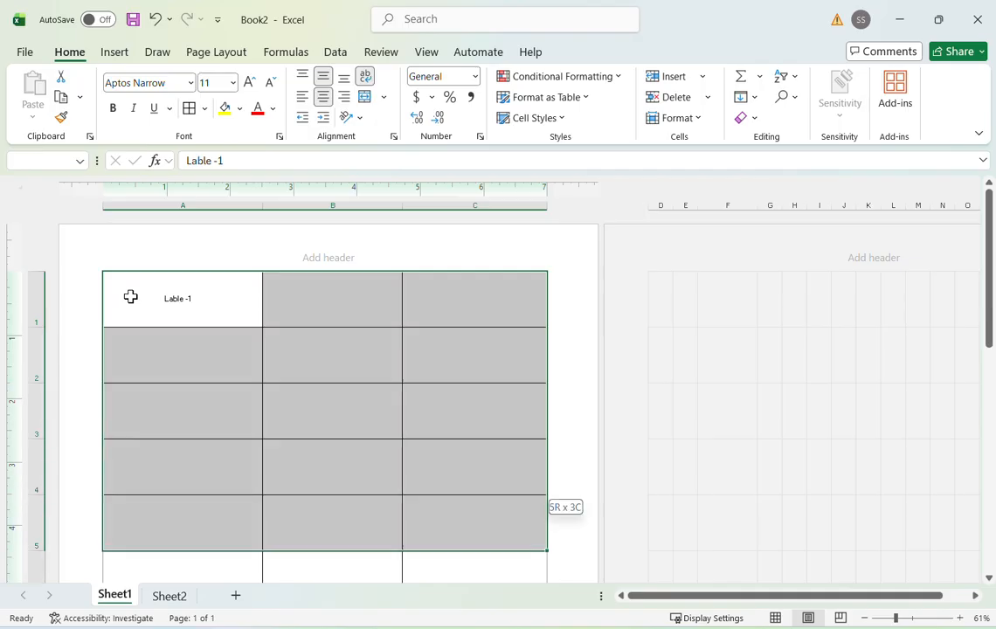
key("shift+Down")
key("shift+Down")
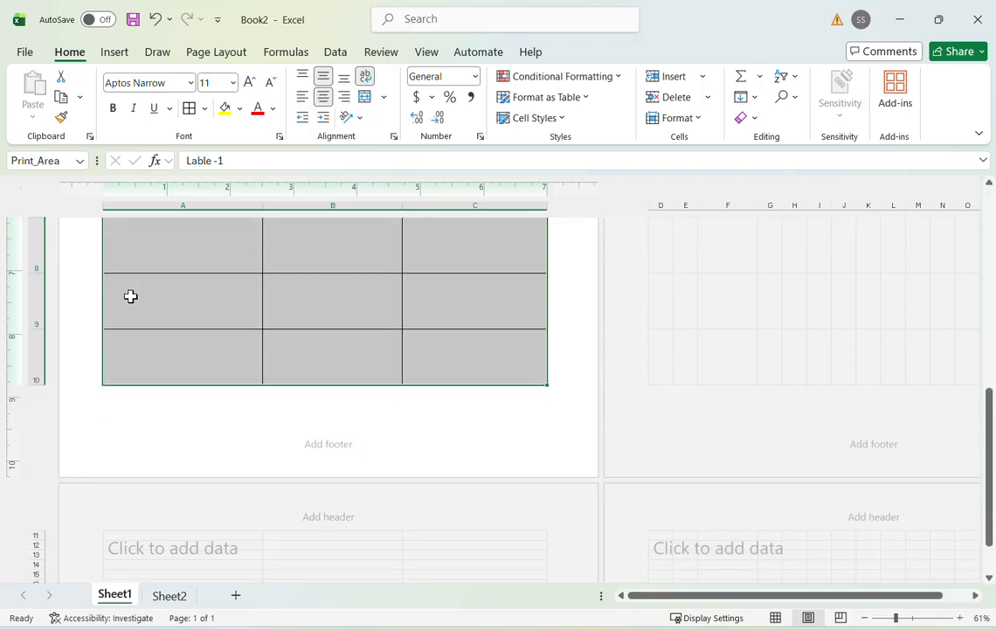
left_click(205, 108)
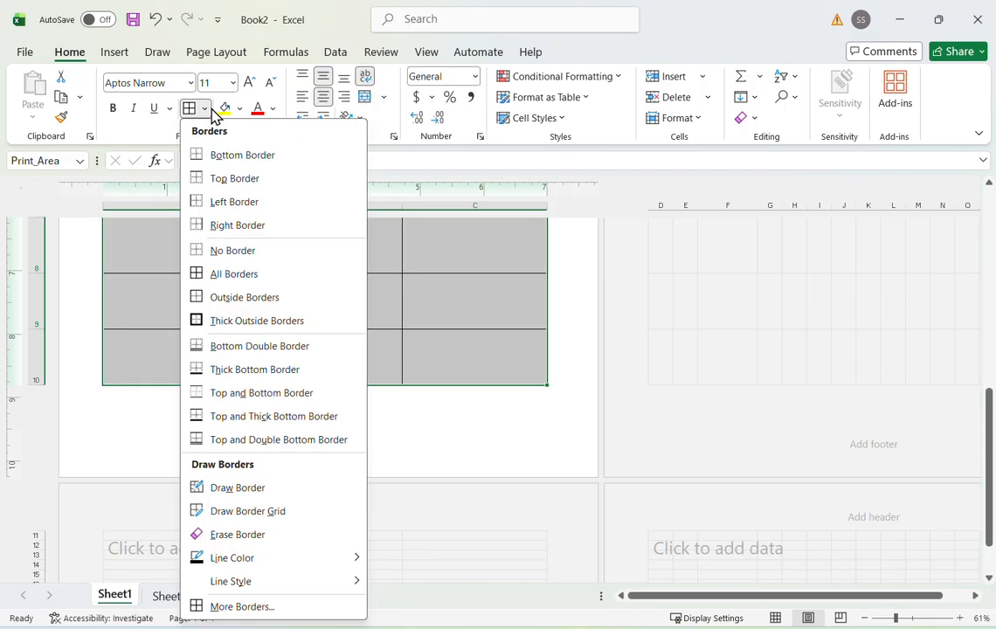
left_click(223, 254)
scroll(232, 269, "up", 5)
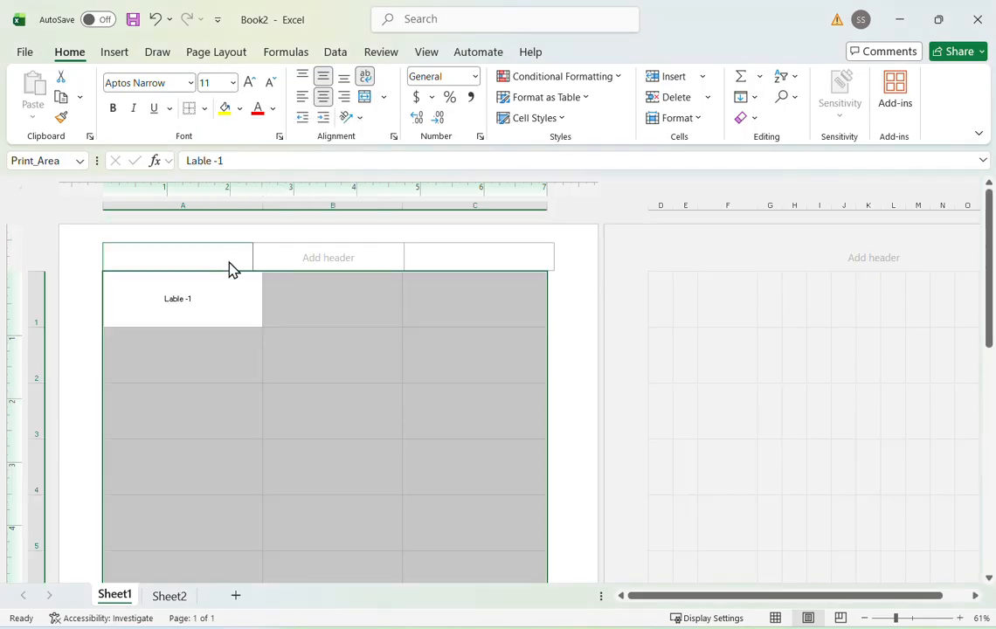
right_click(289, 423)
key("Escape")
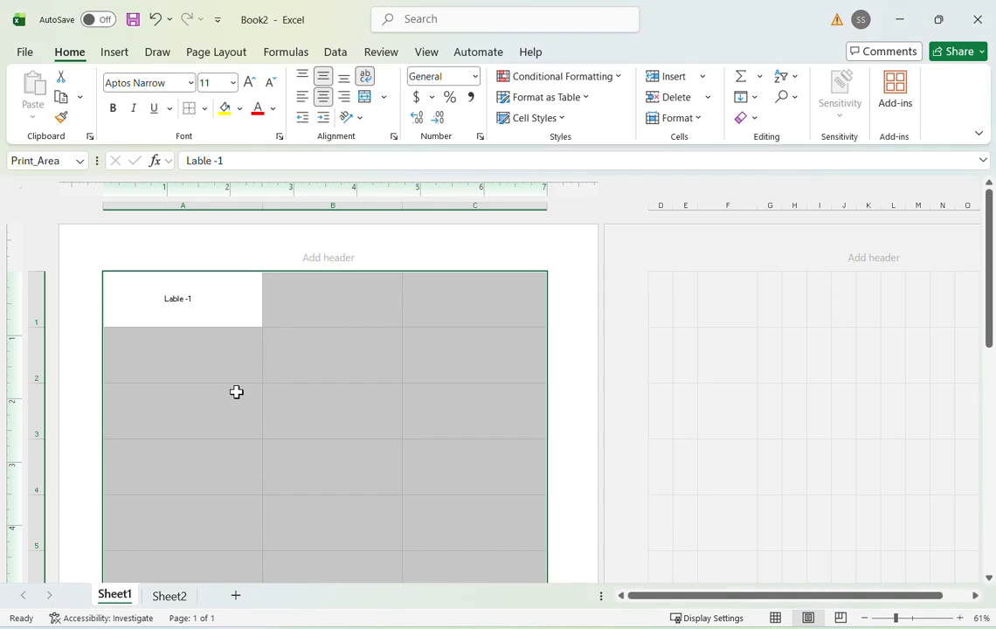
- Check the borderless label sheet in the print preview and return to the worksheet
left_click(236, 392)
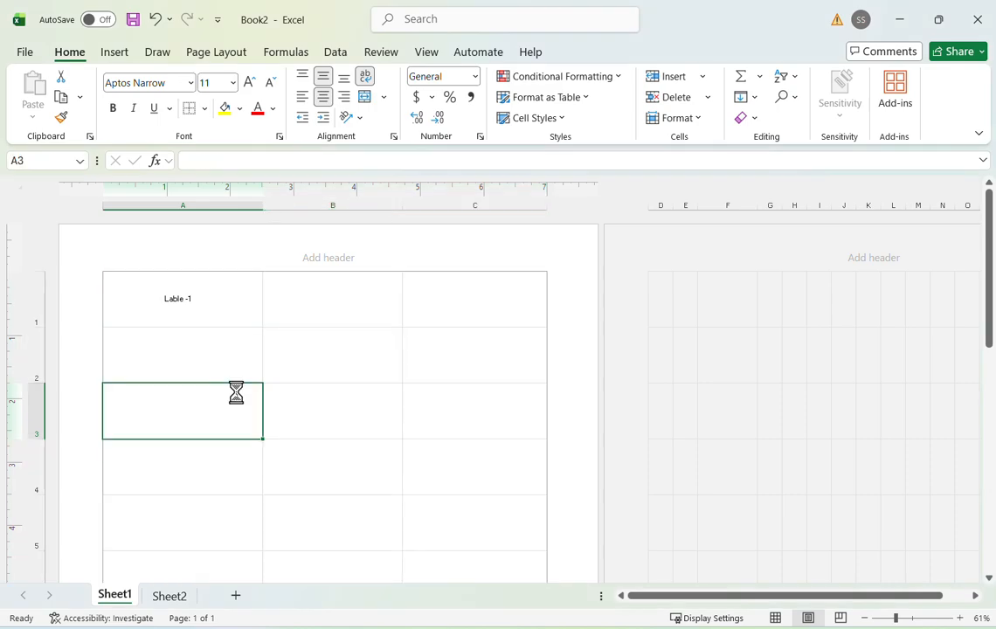
key("ctrl+p")
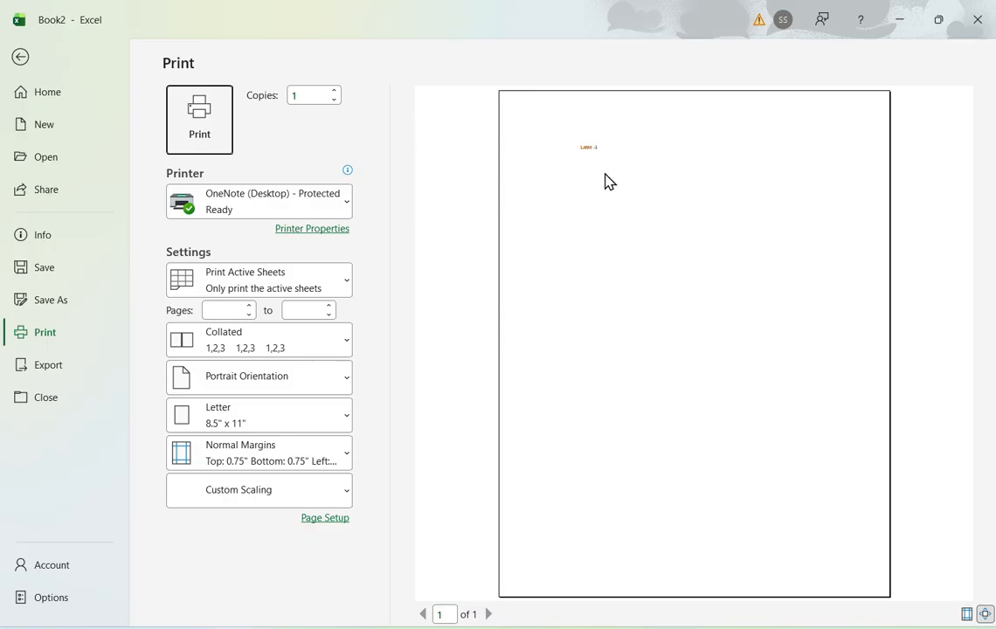
left_click(14, 59)
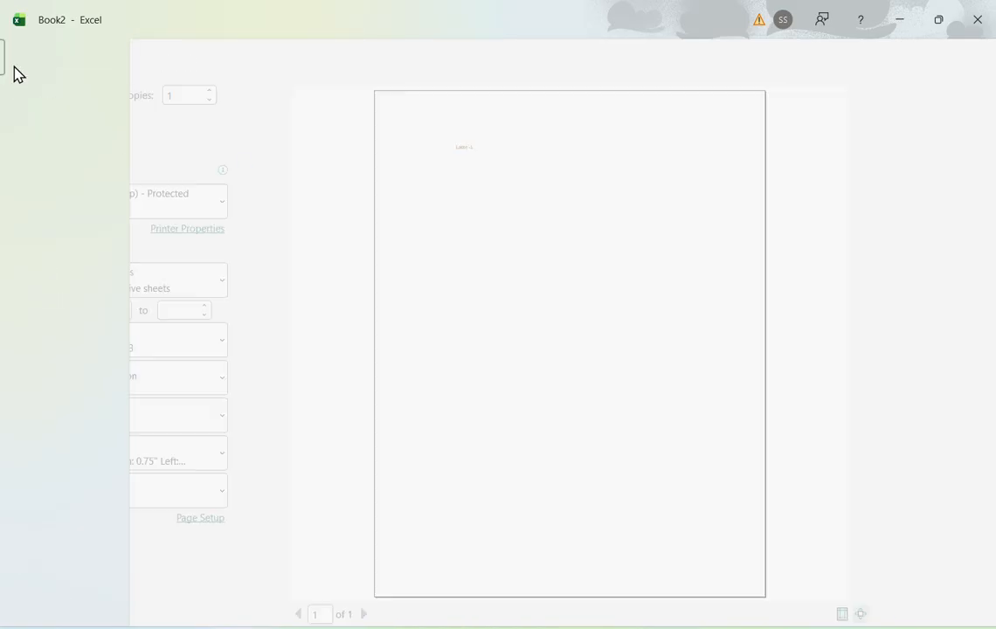